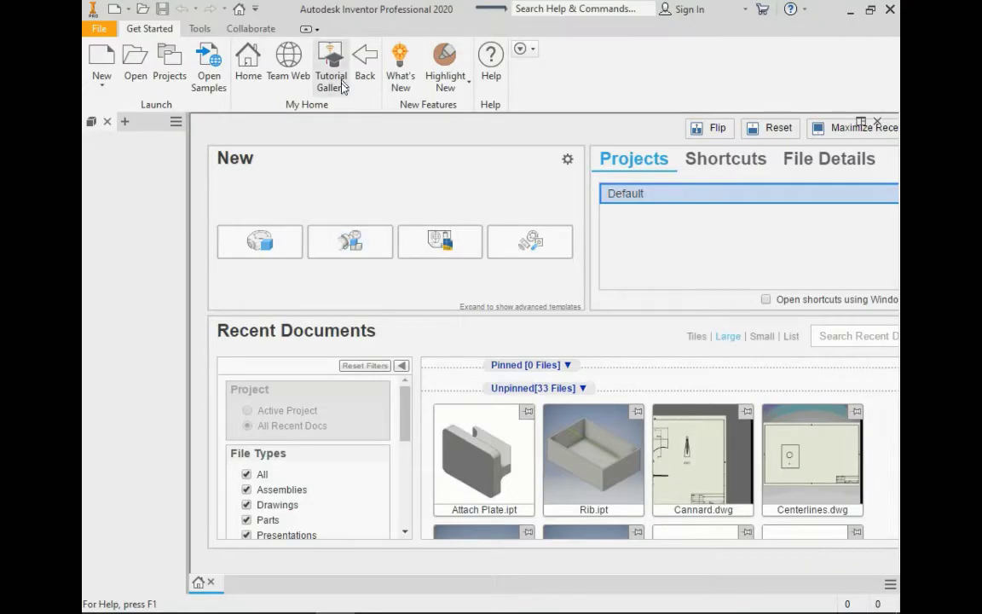
Start a new assembly and create an in-place part named Part1 at the origin.
click(376, 250)
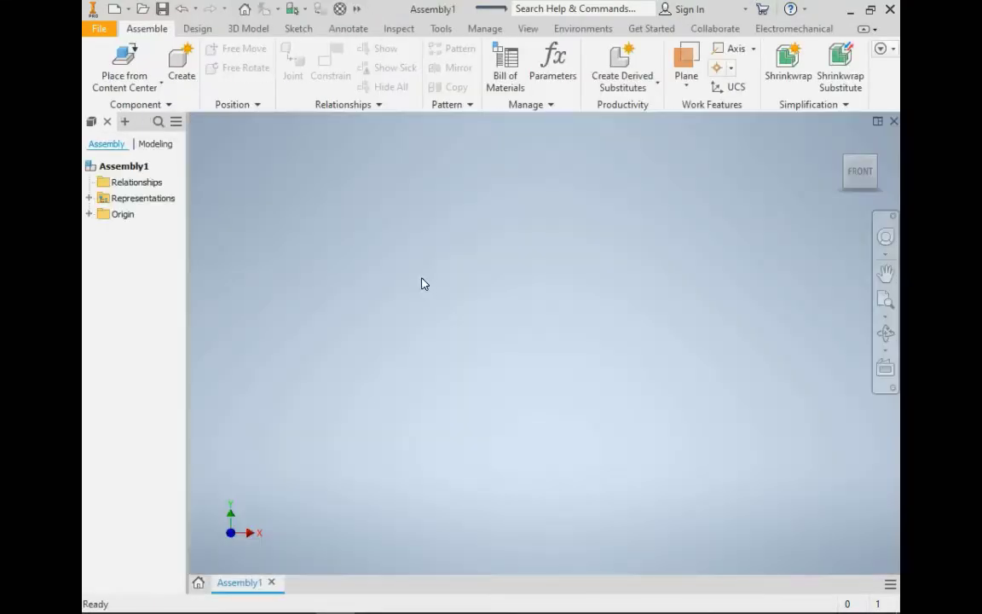
click(176, 72)
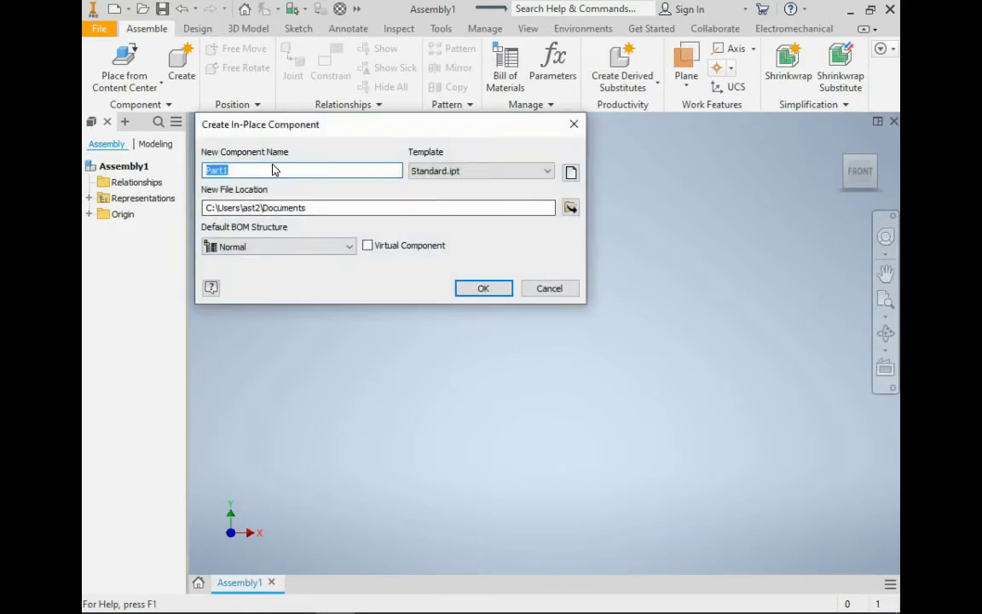
click(482, 288)
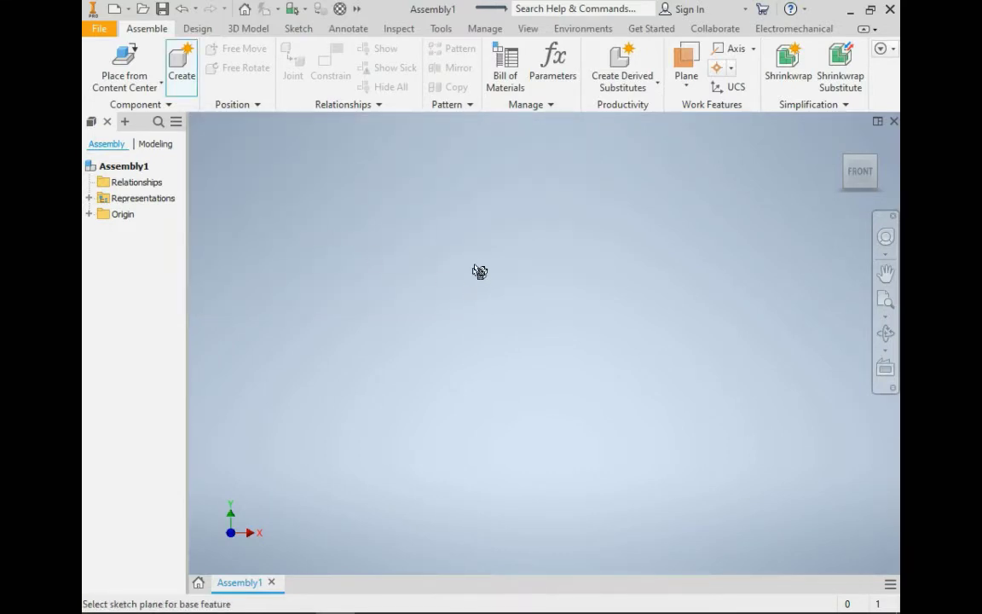
click(475, 276)
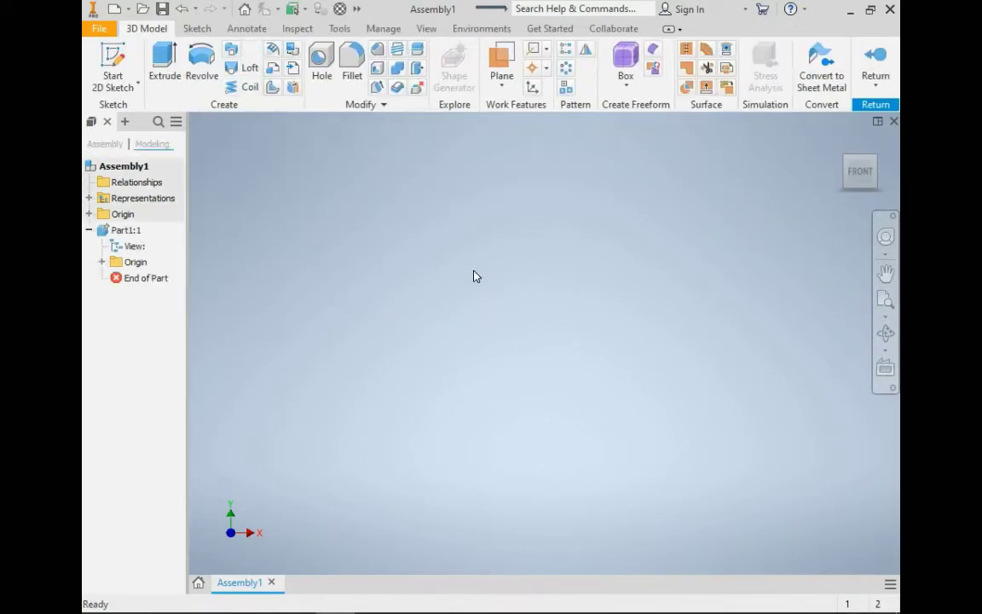
Sketch a 6 in diameter circle centred on the origin on the XY Plane.
click(111, 75)
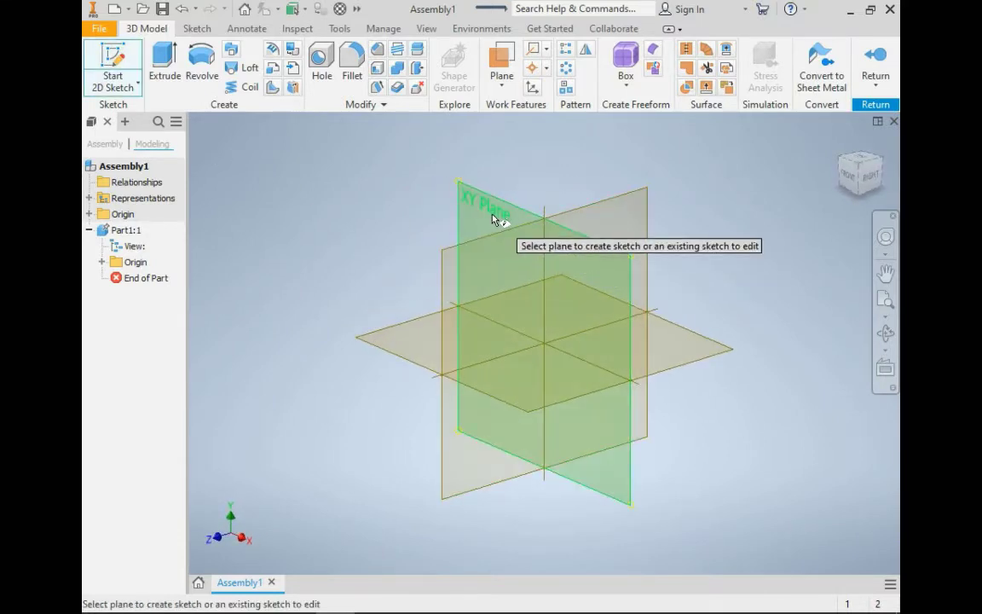
click(496, 220)
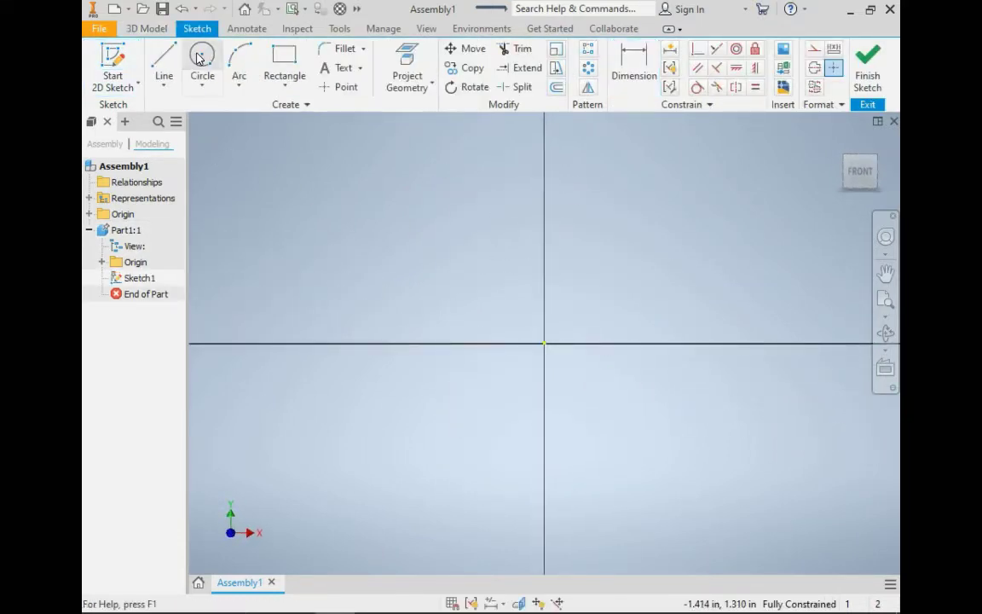
click(202, 57)
click(544, 344)
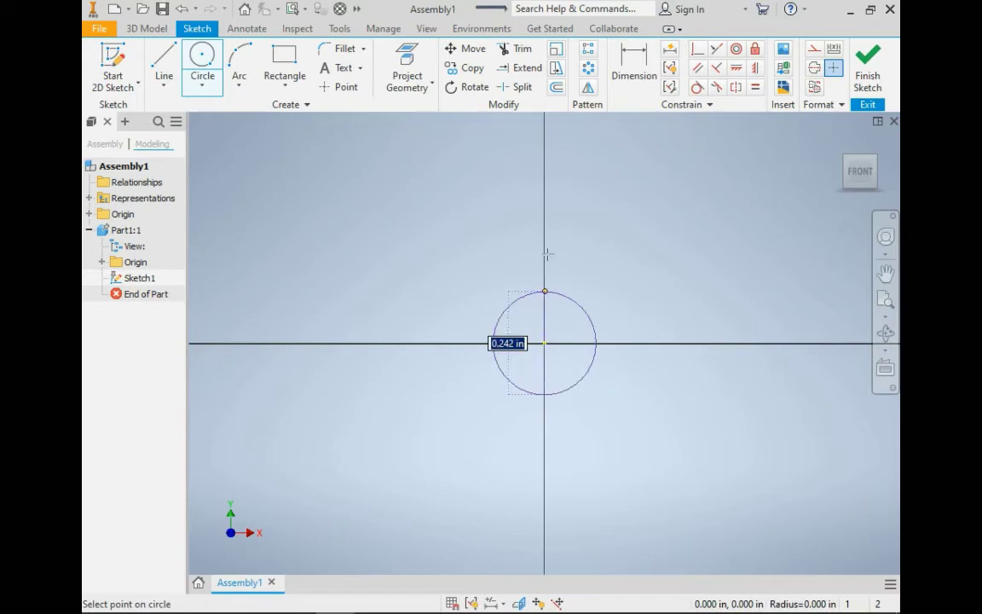
key(alt+Tab)
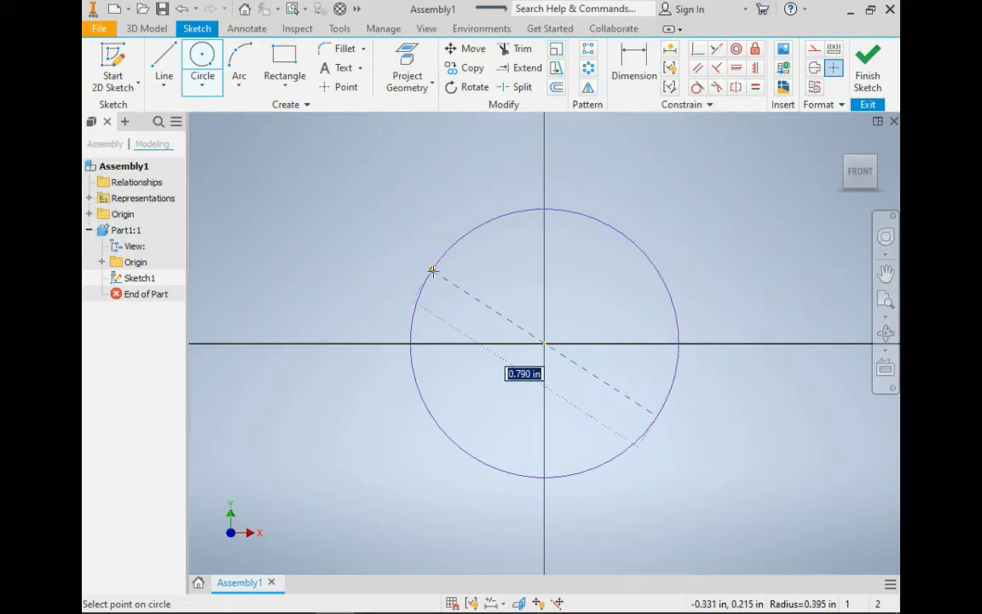
text(6)
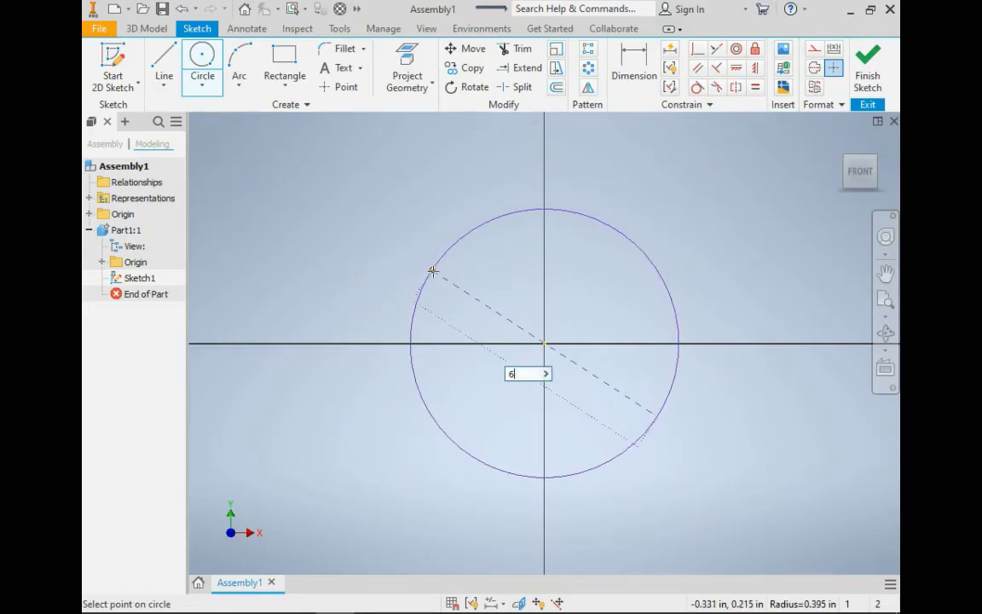
key(Return)
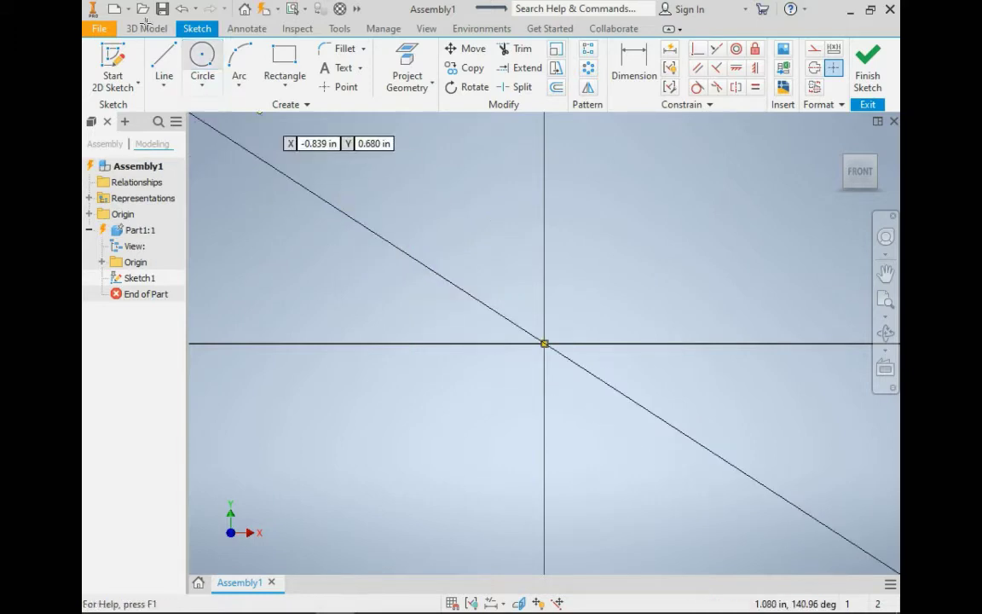
Extrude Sketch1's circle 4 in as Extrusion1, then recheck the groove requirements.
click(147, 28)
click(163, 62)
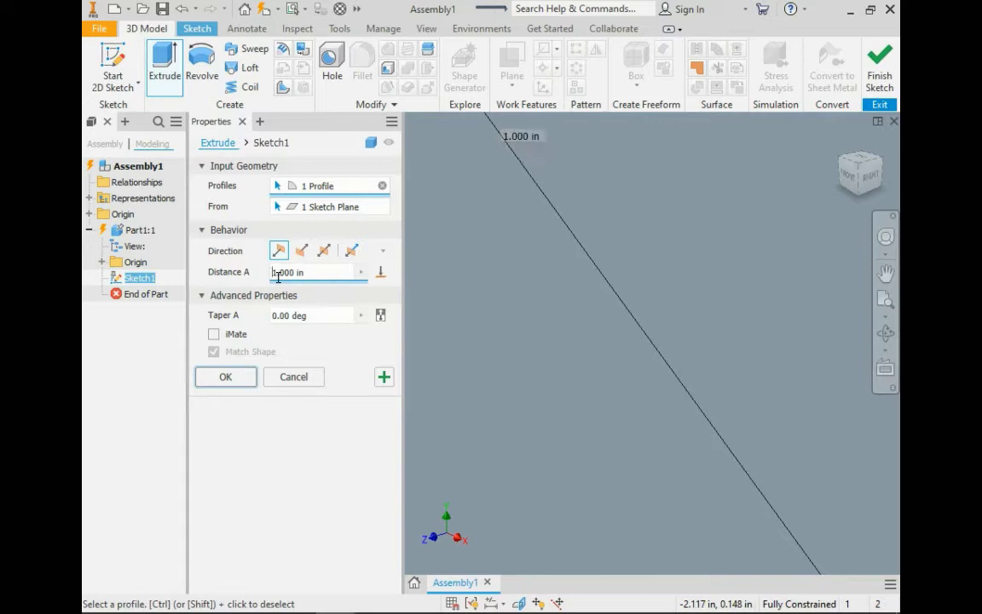
text(4)
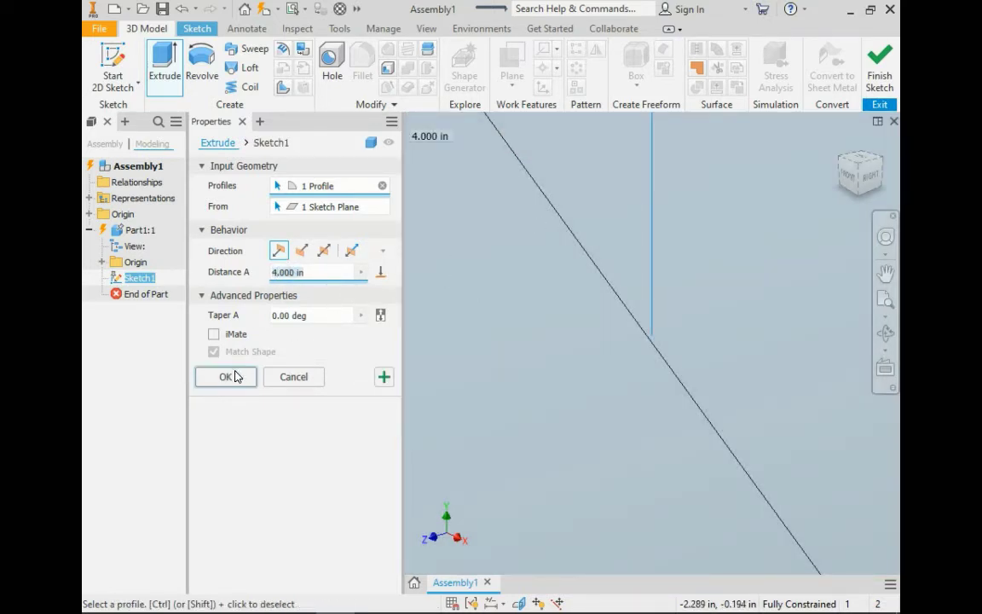
click(225, 377)
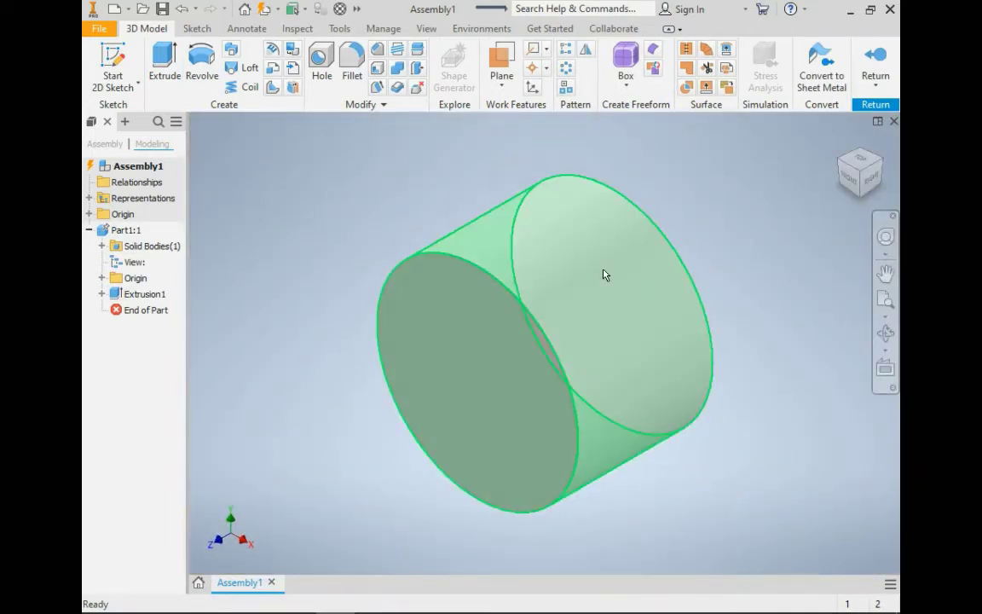
key(alt+Tab)
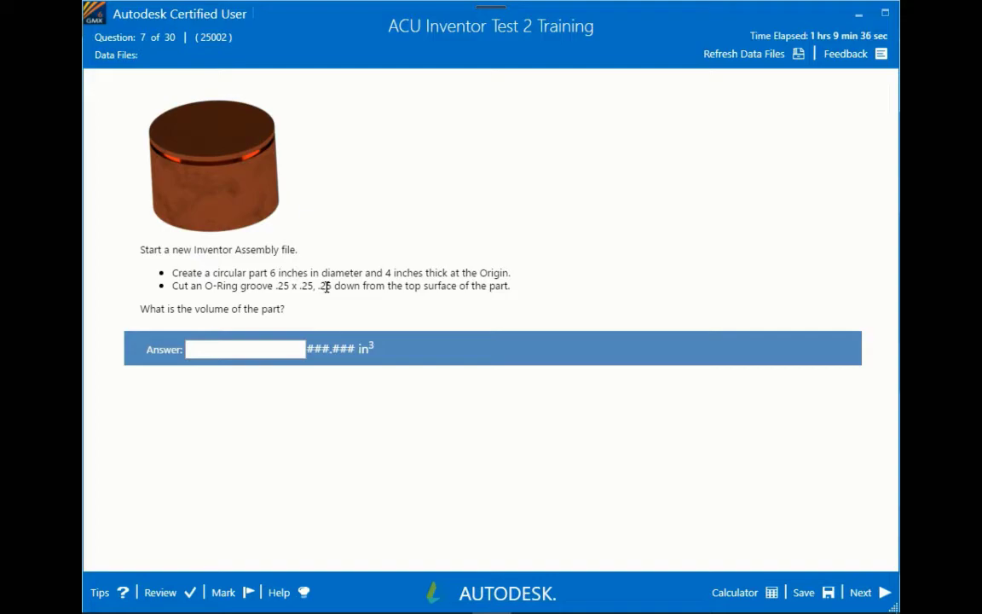
key(alt+Tab)
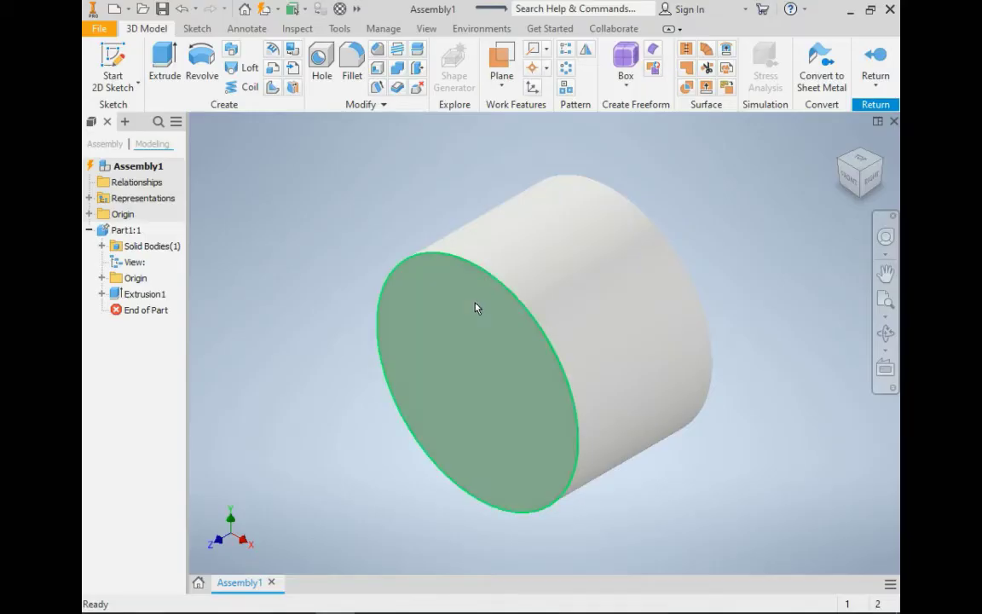
Make Part1's YZ origin plane visible through the cylinder's middle and select it.
click(869, 167)
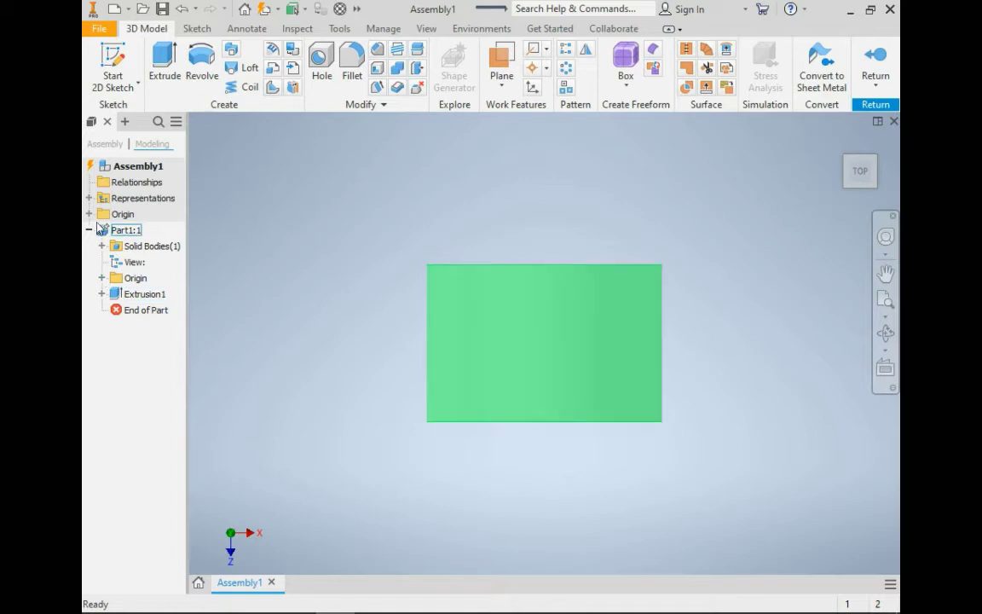
click(102, 277)
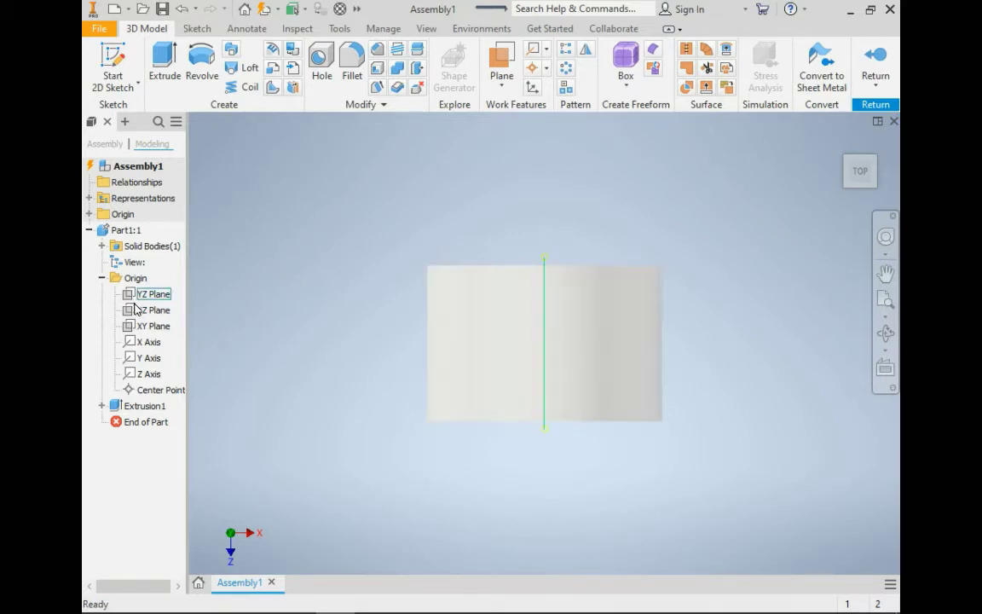
click(143, 299)
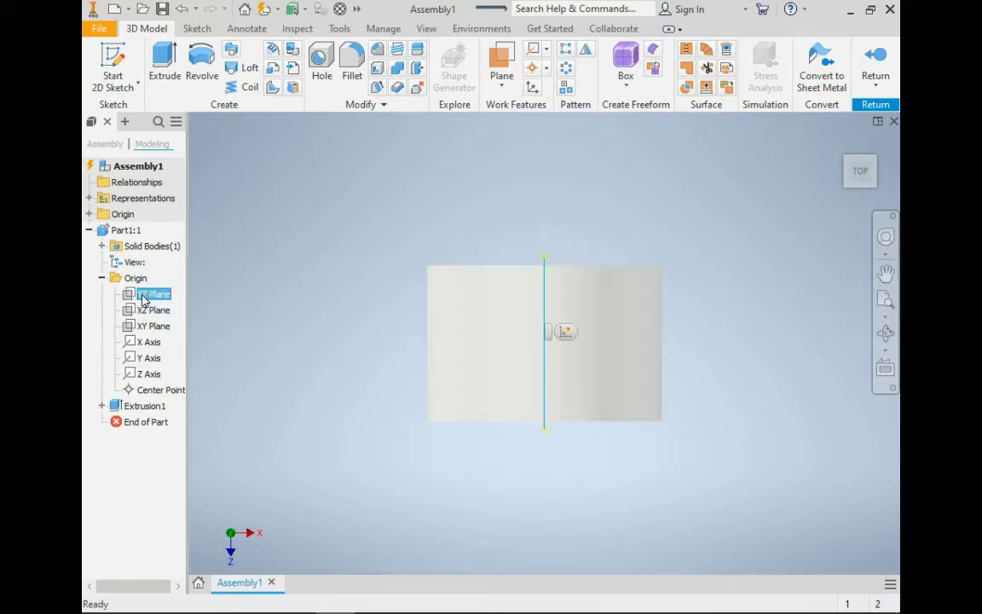
drag(859, 171, 831, 187)
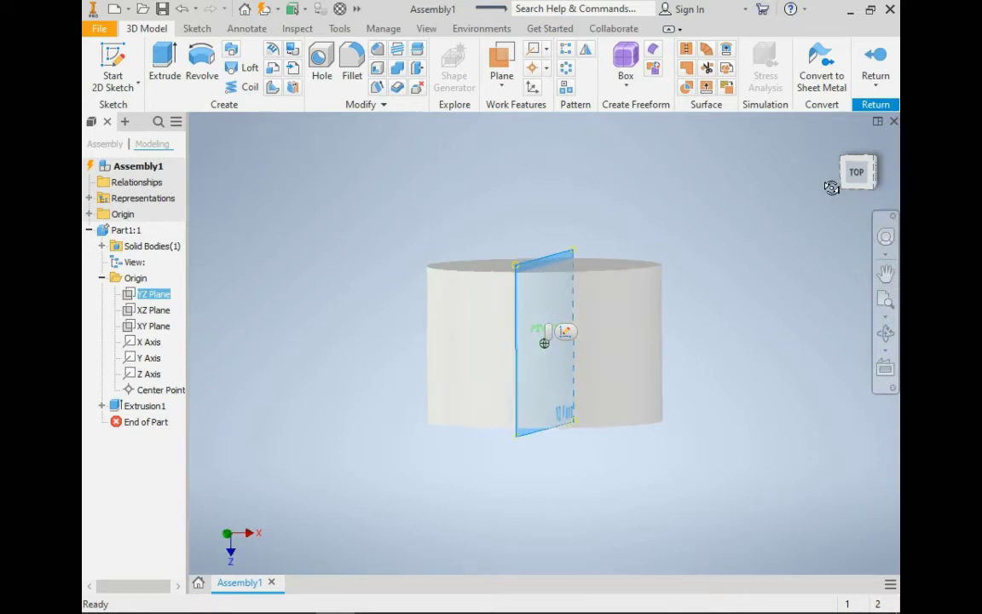
right_click(158, 299)
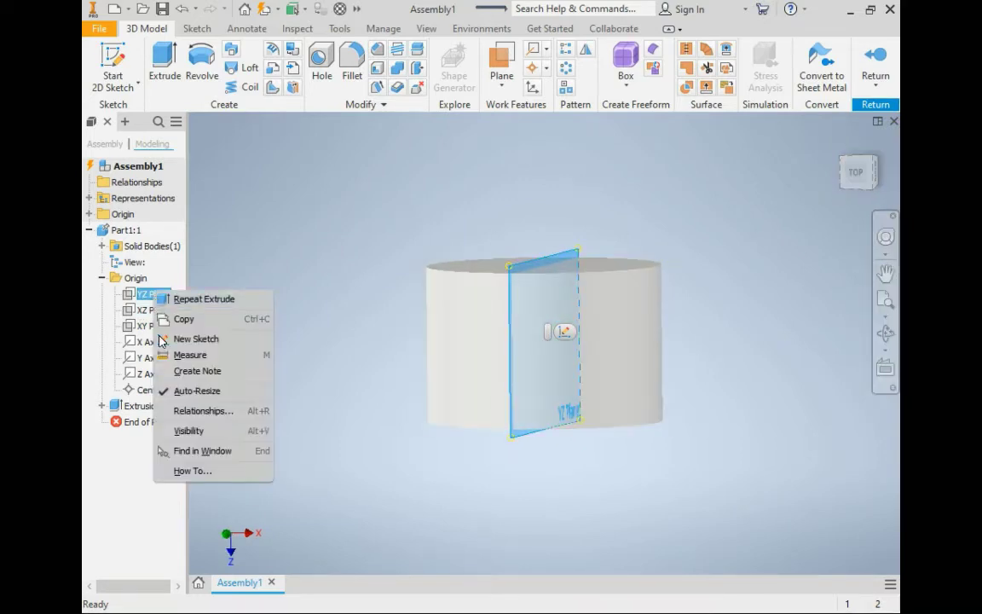
click(184, 432)
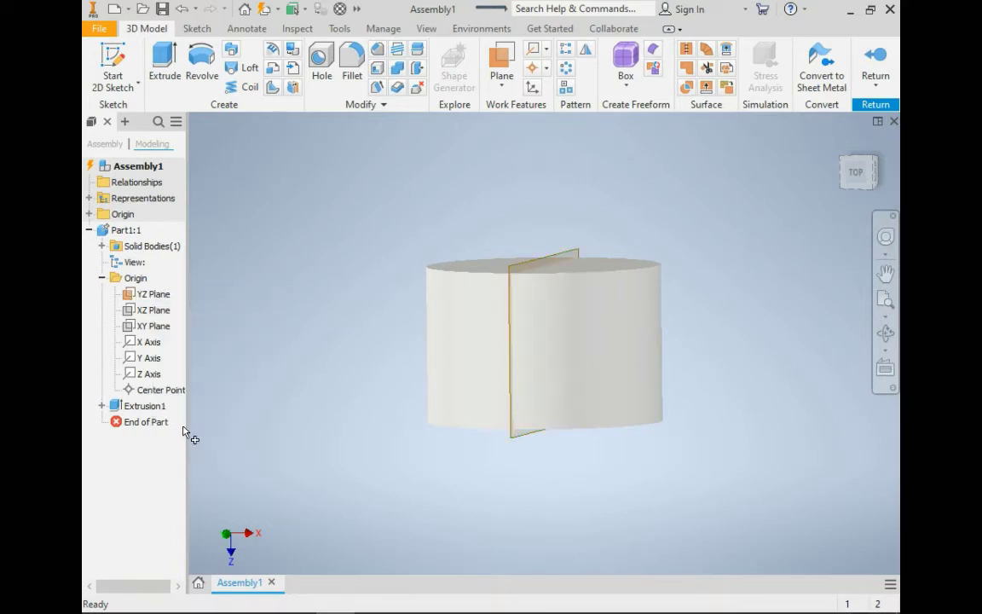
click(550, 263)
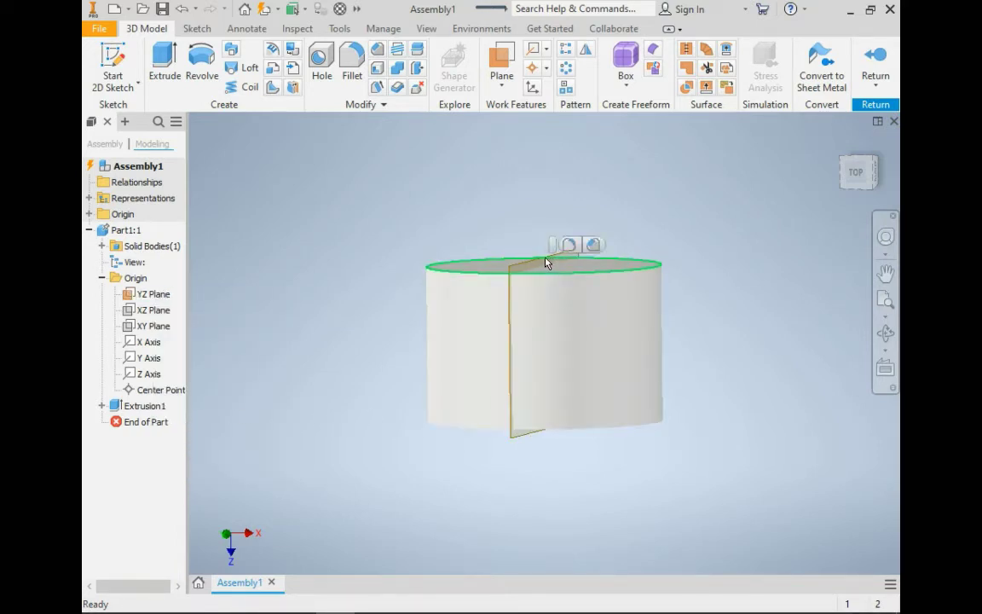
On the YZ Plane, draw a 0.25 x 0.25 in square at the cylinder's outer edge.
click(534, 250)
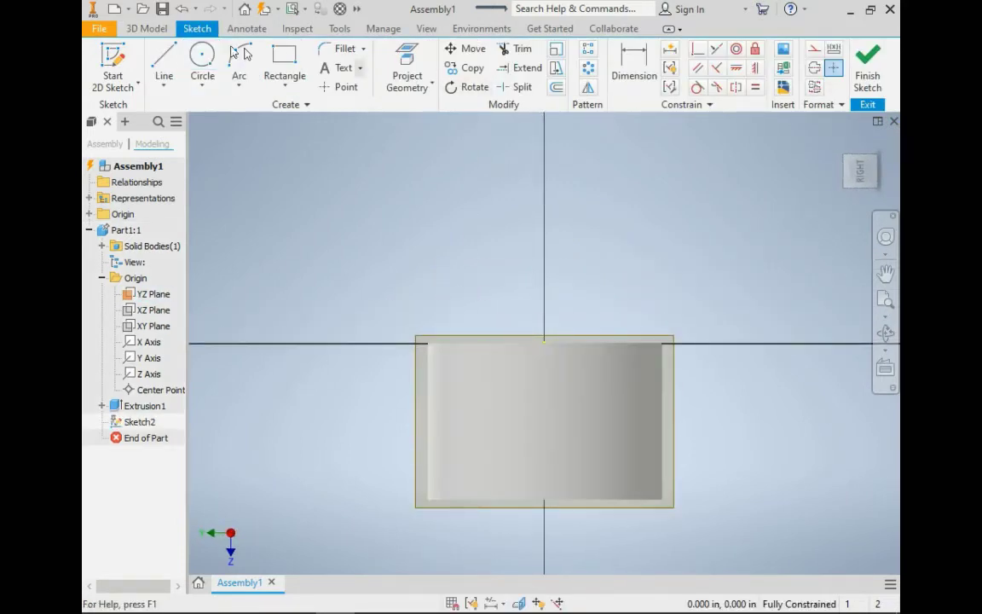
click(284, 61)
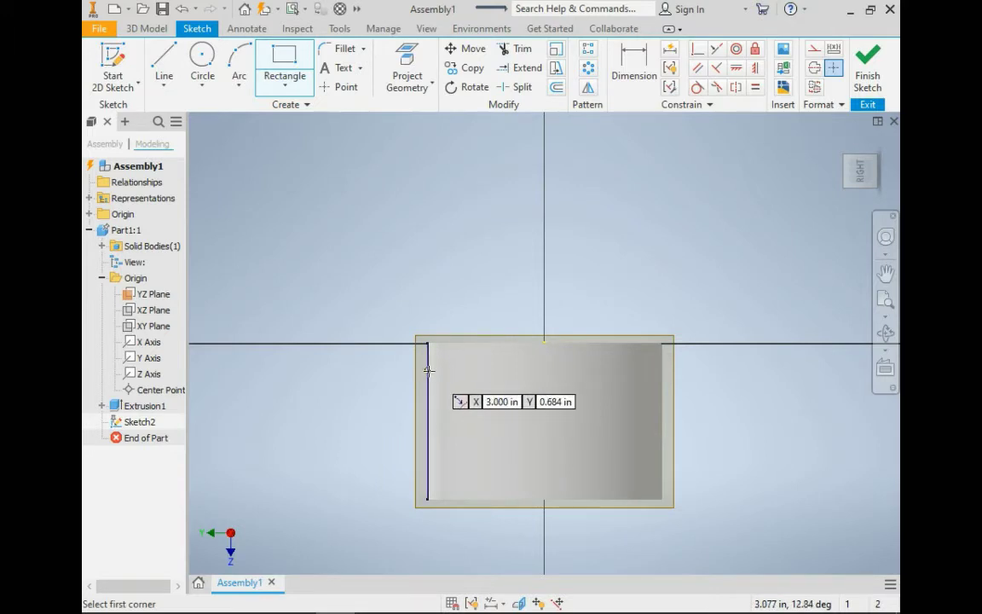
click(428, 370)
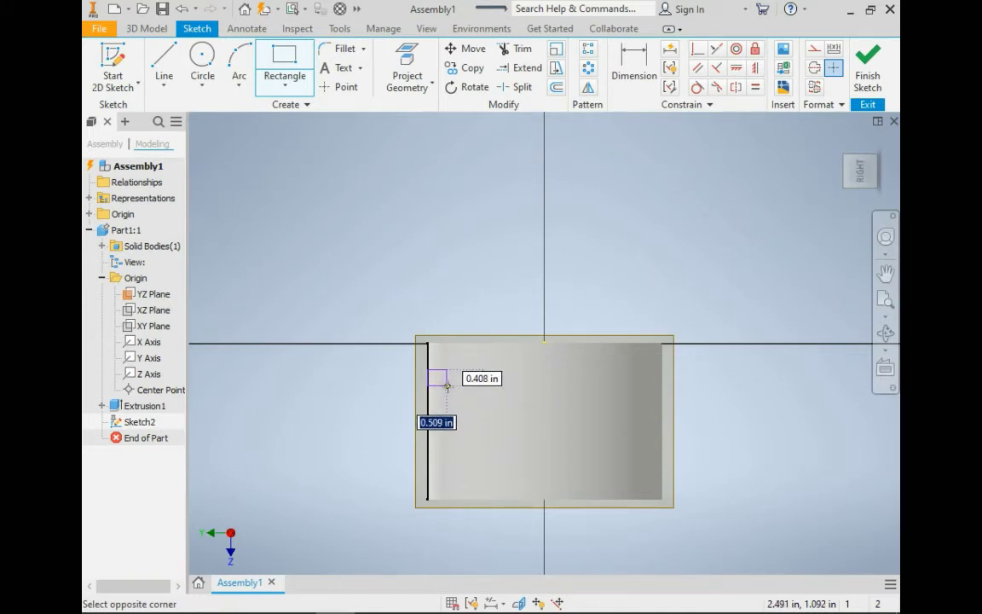
text(.25)
key(Tab)
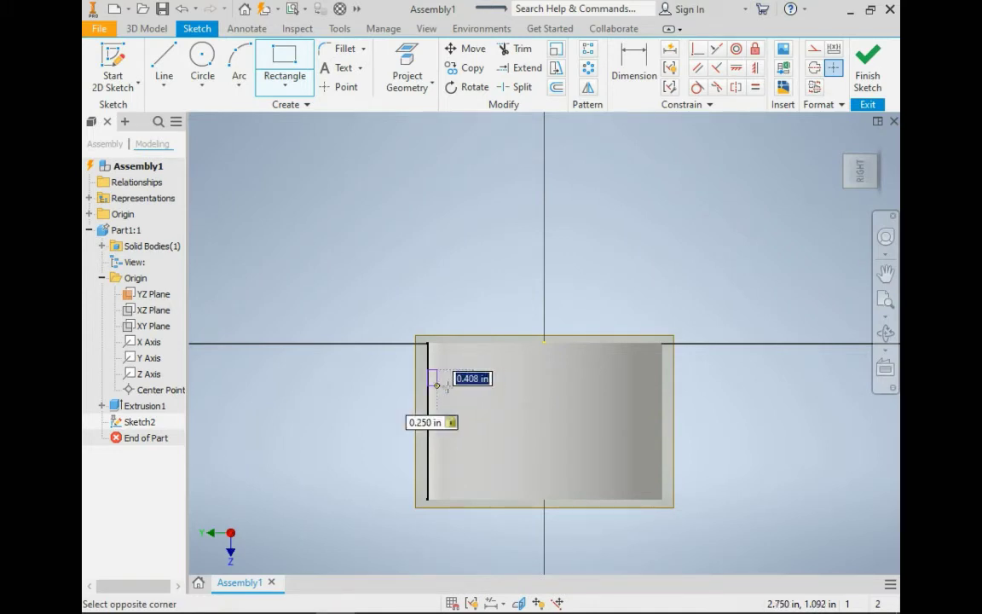
text(.)
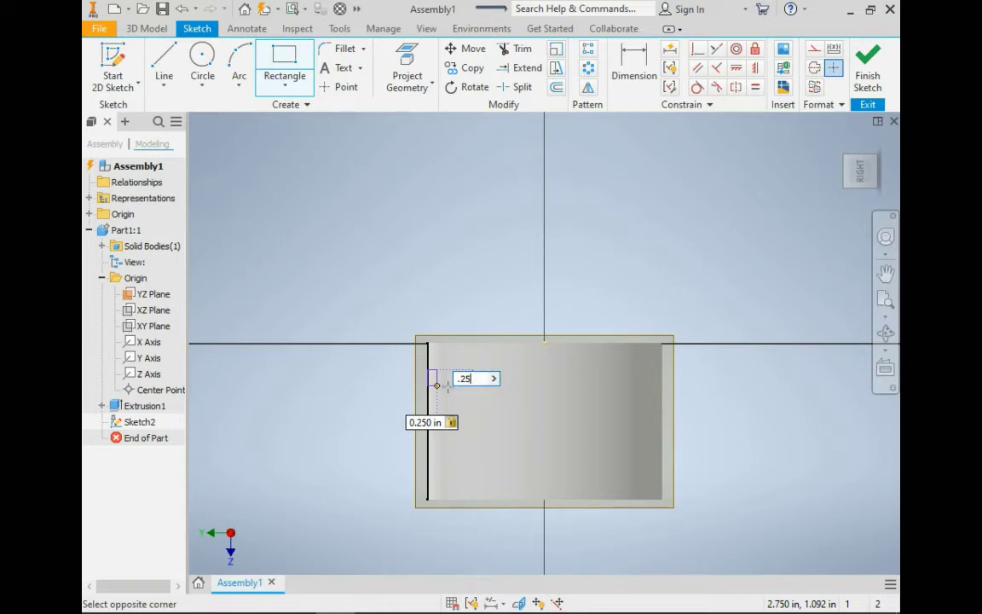
text(25)
key(Return)
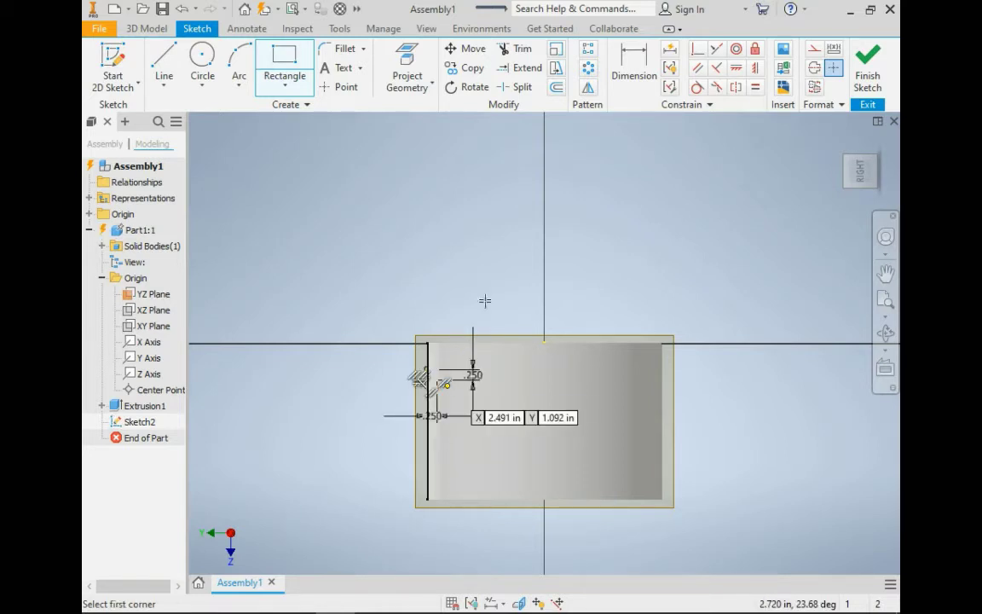
Dimension the square 0.025 in below the cylinder's top edge.
click(634, 64)
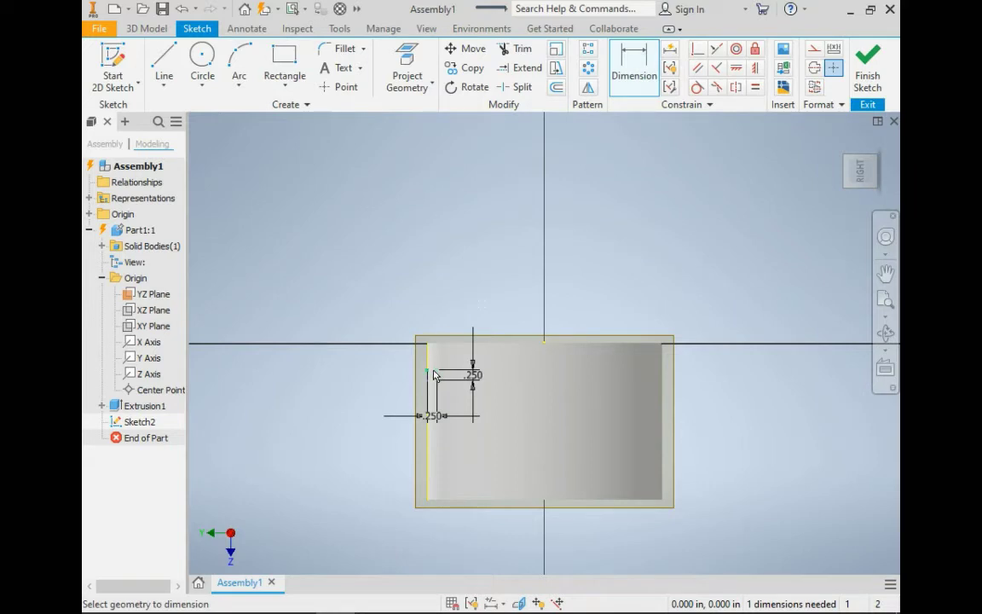
scroll(434, 375, up, 2)
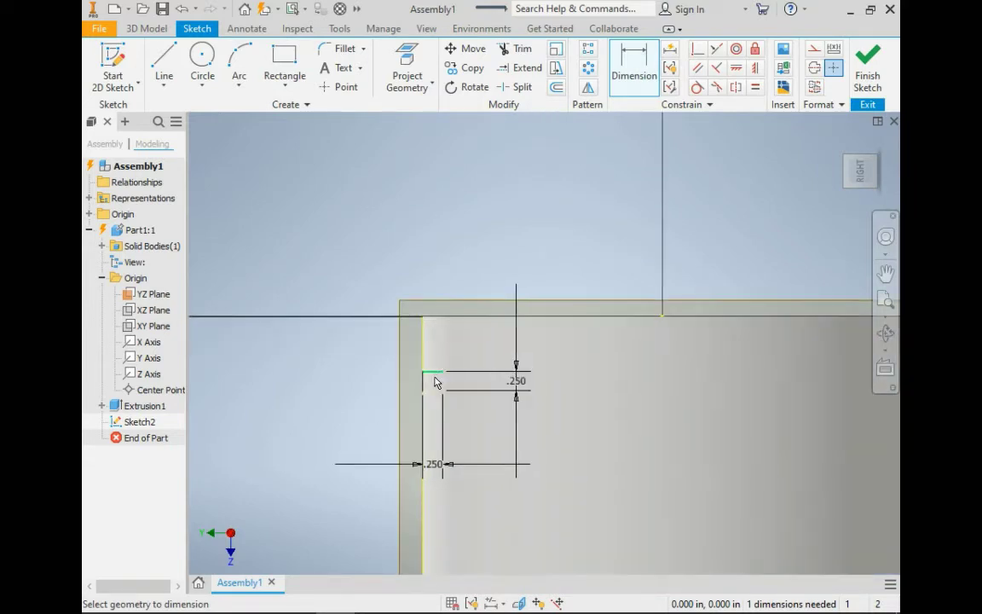
click(434, 375)
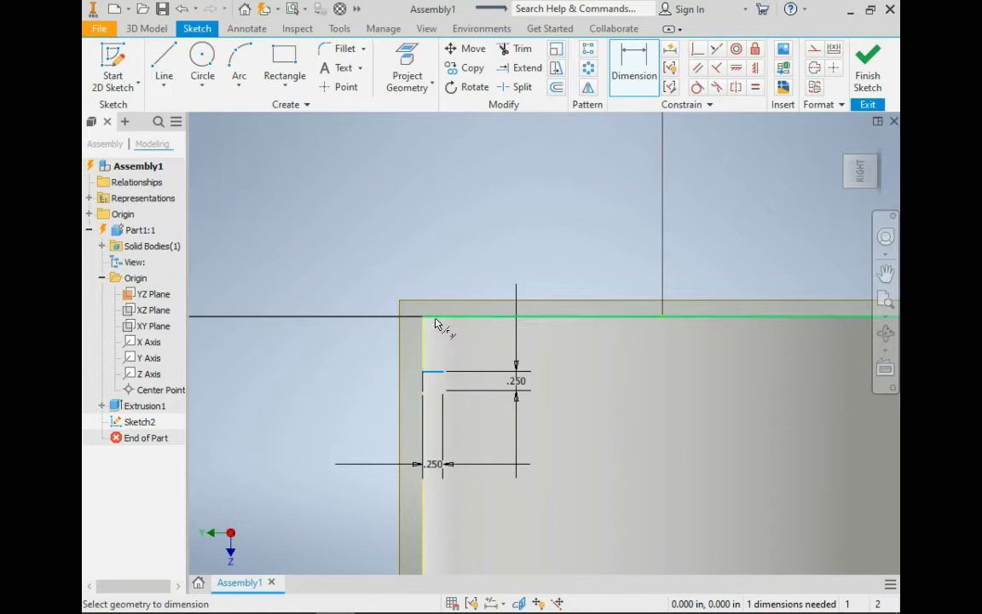
click(439, 334)
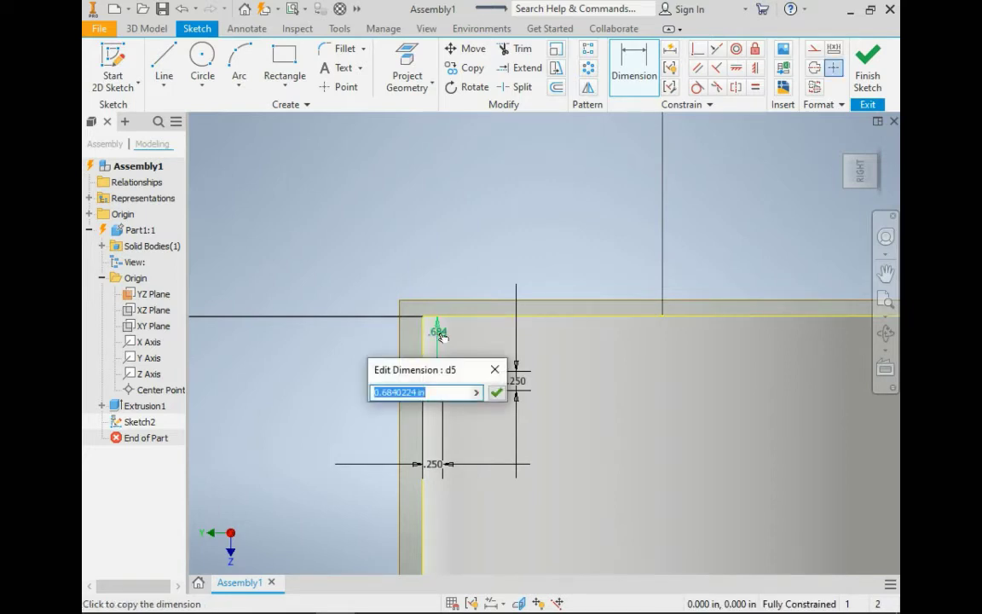
text(.025)
key(Return)
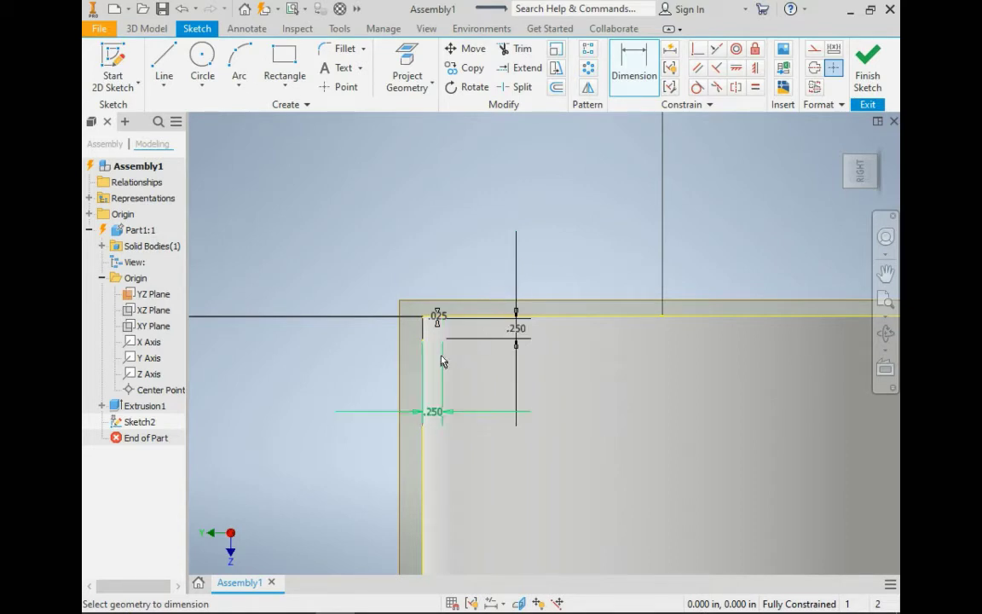
Revolve the square 360° around the Z Axis as a cut to form the groove.
click(145, 28)
shift+middle_drag(426, 384, 469, 409)
key(r)
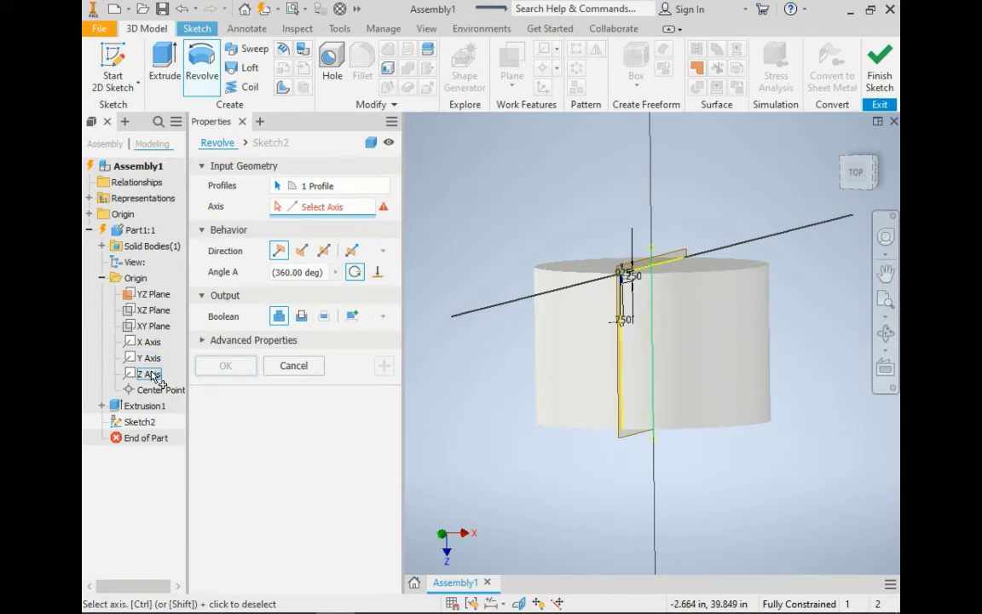
click(149, 374)
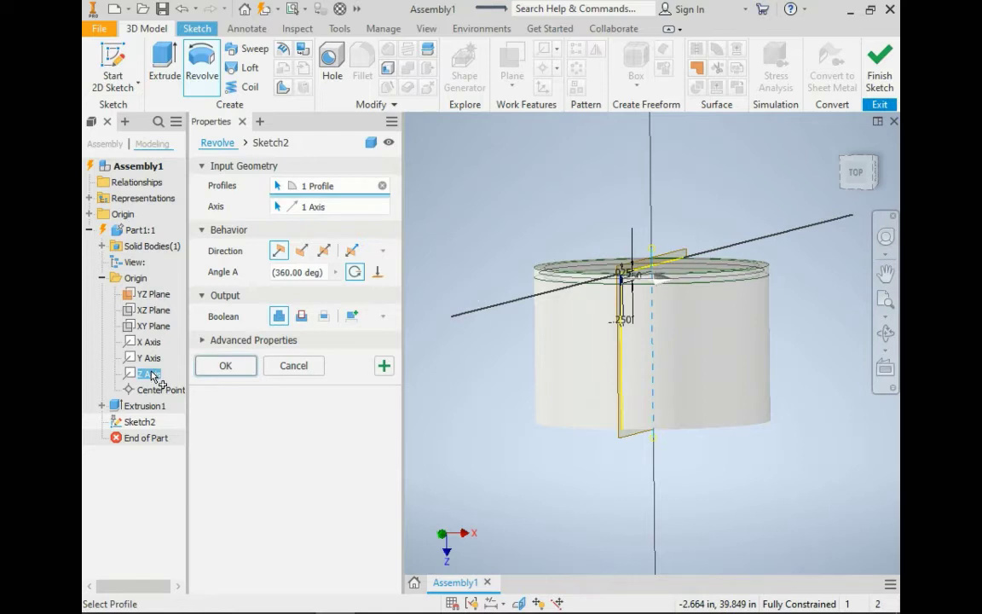
click(300, 317)
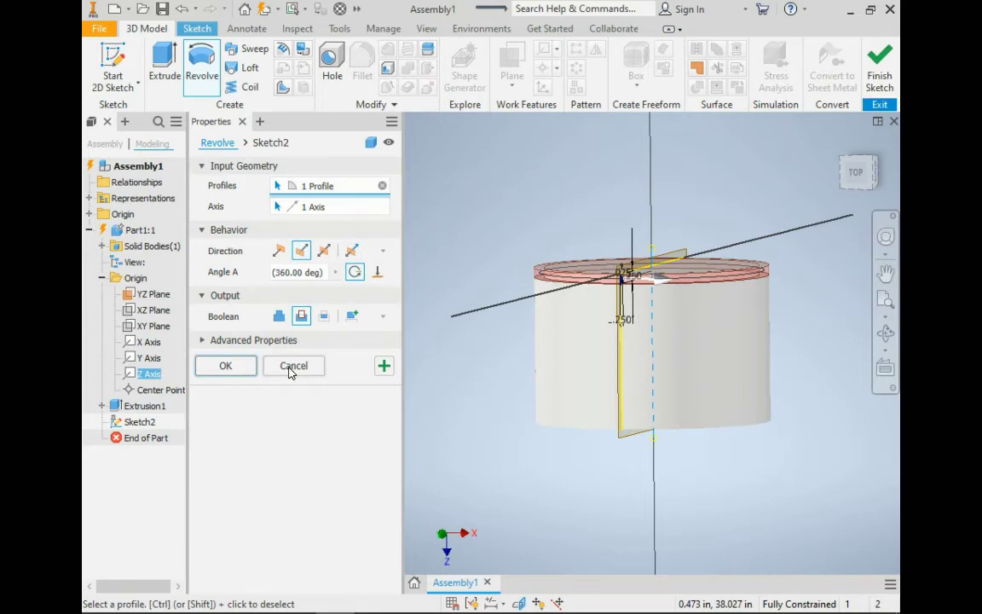
click(247, 369)
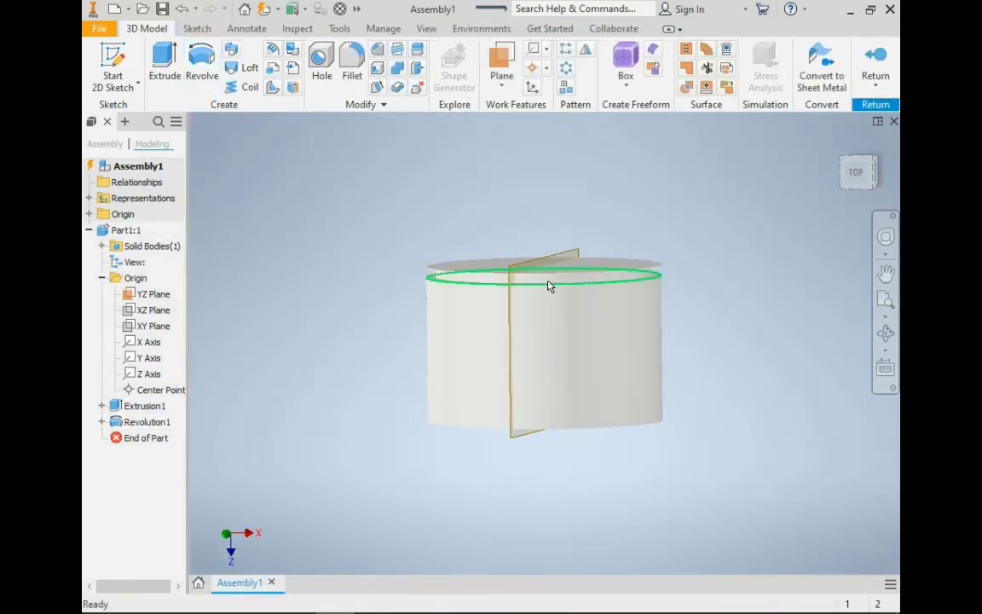
scroll(555, 283, up, 2)
scroll(558, 280, up, 3)
scroll(560, 279, down, 5)
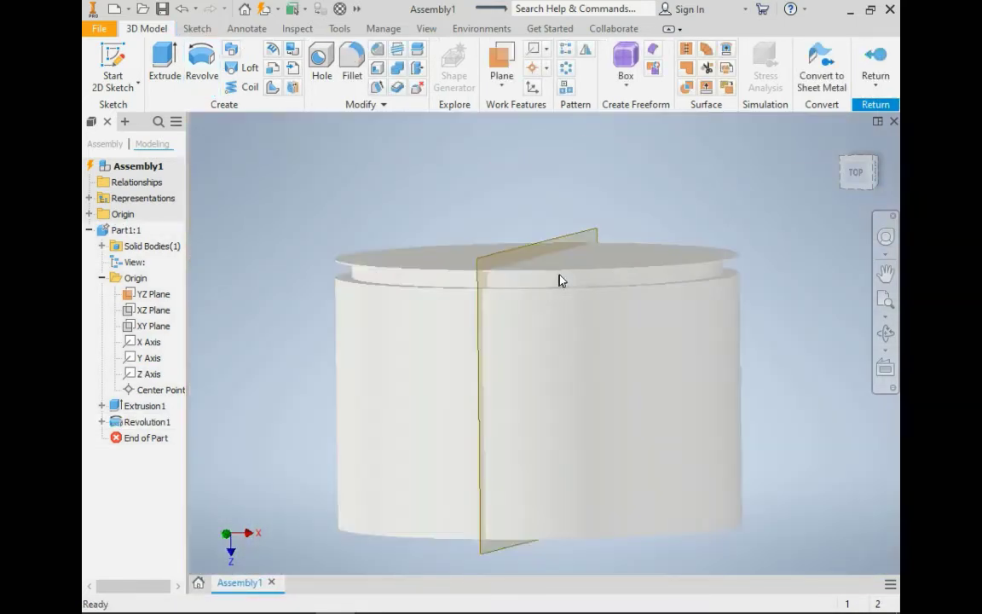
click(878, 182)
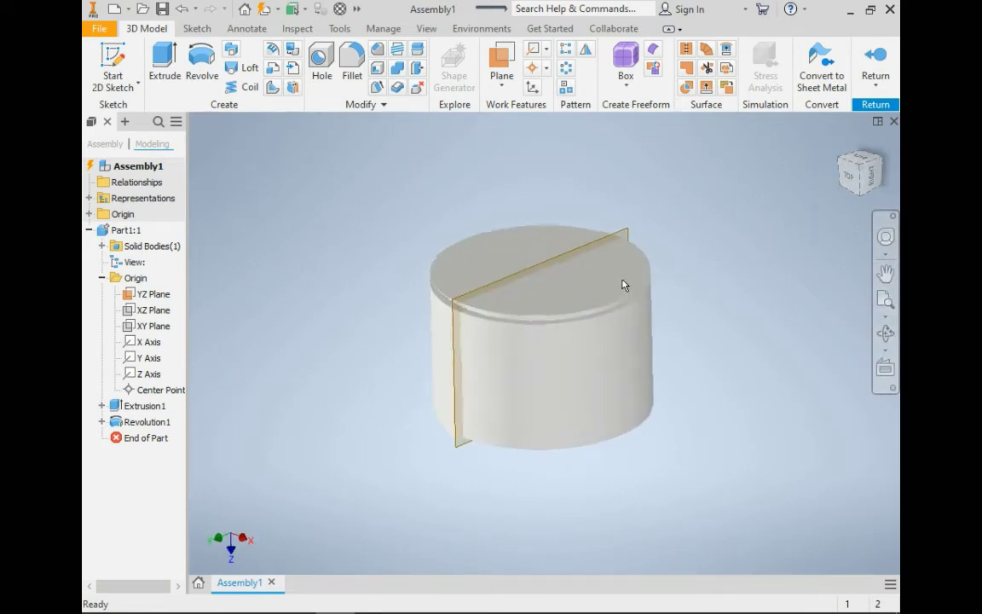
scroll(626, 294, up, 5)
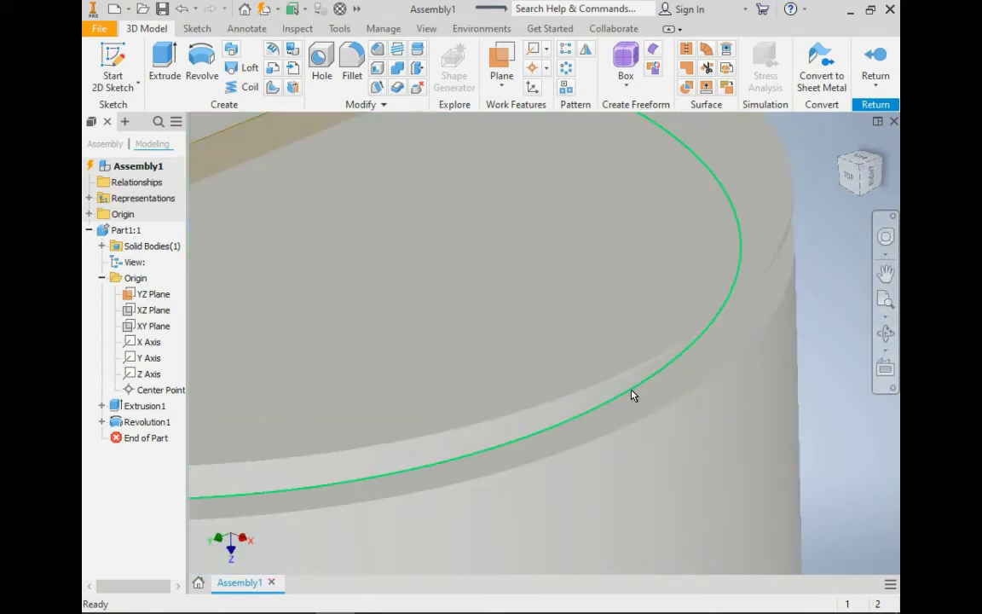
click(859, 146)
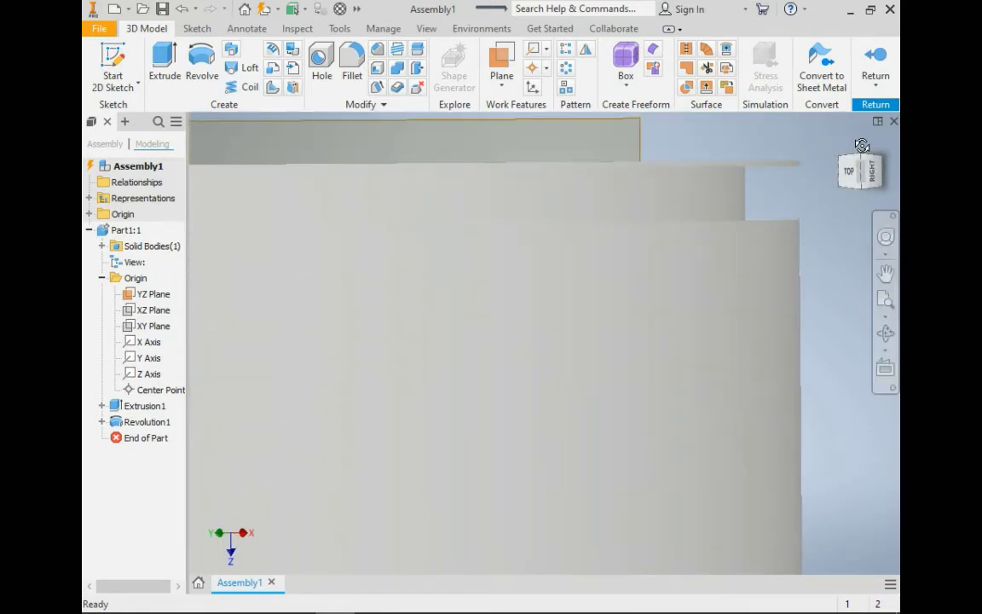
Measure the 6.000 in top edge and 0.025 in groove offset, then clear measurements.
click(294, 29)
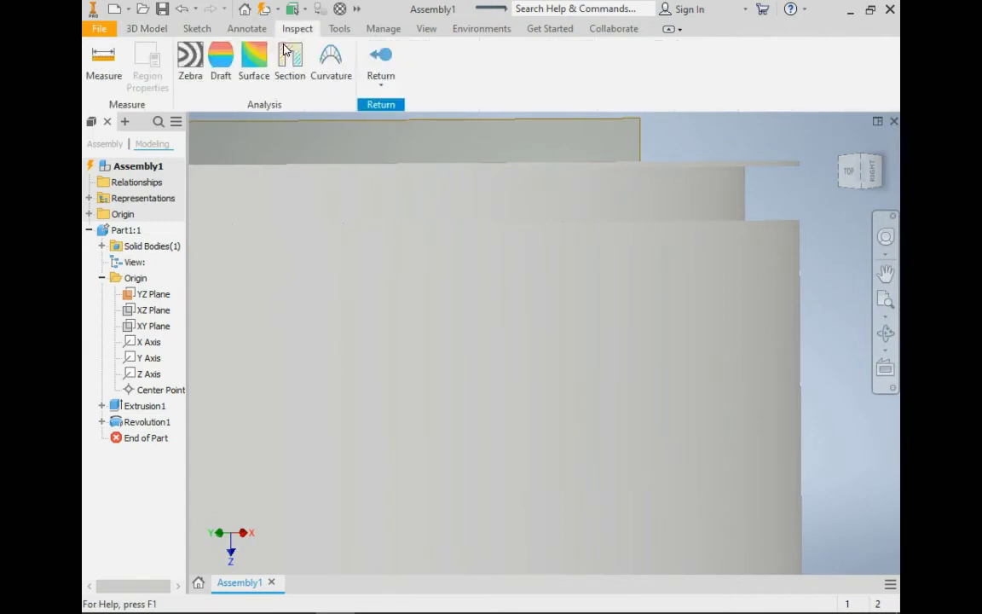
click(103, 61)
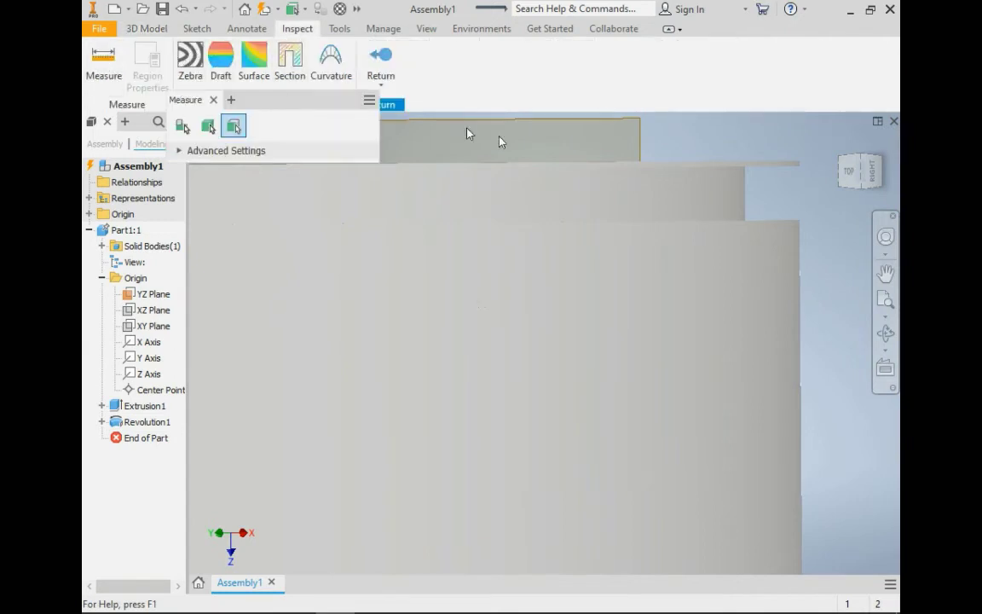
click(747, 166)
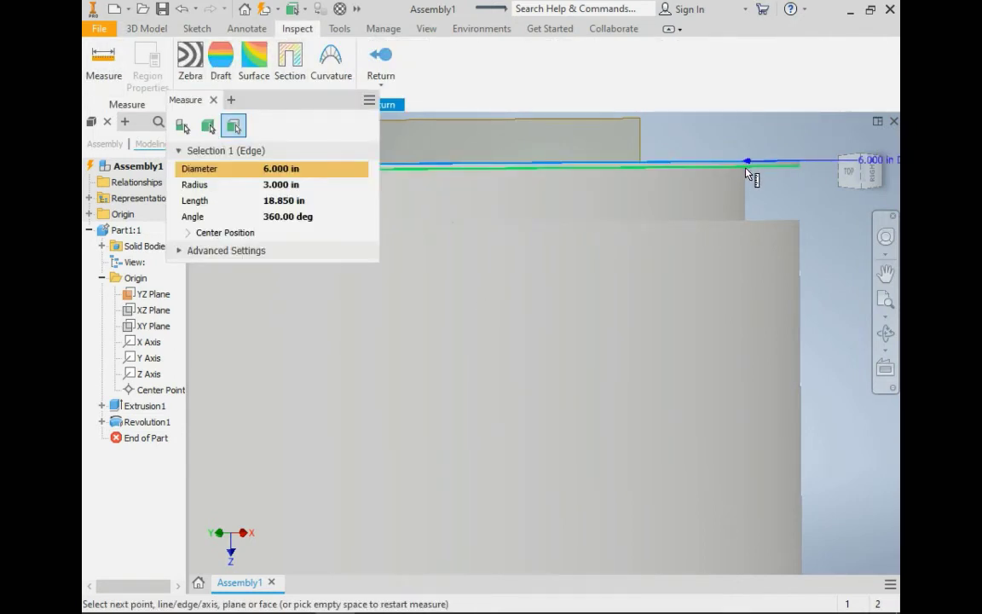
click(748, 172)
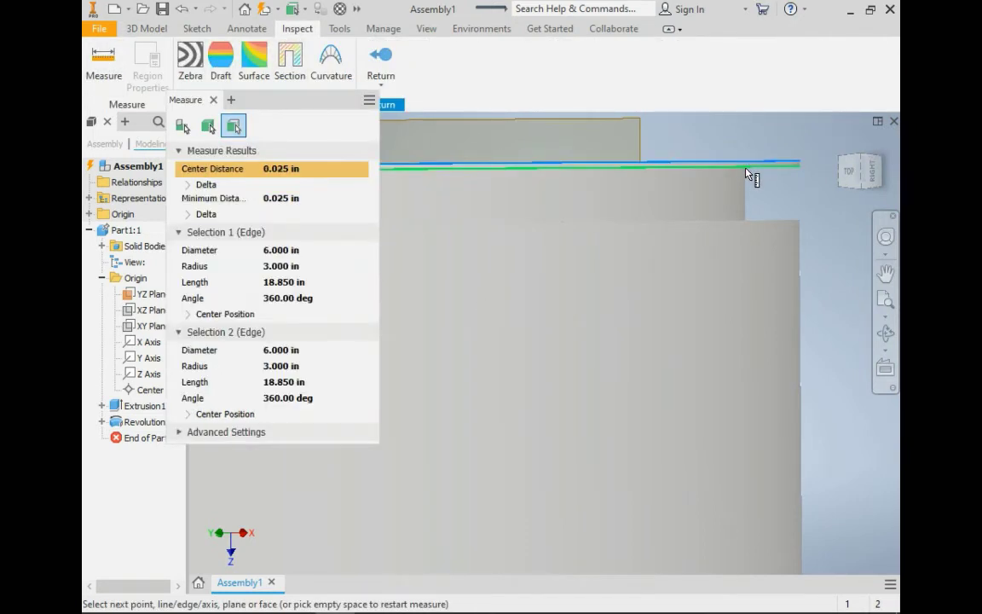
click(214, 101)
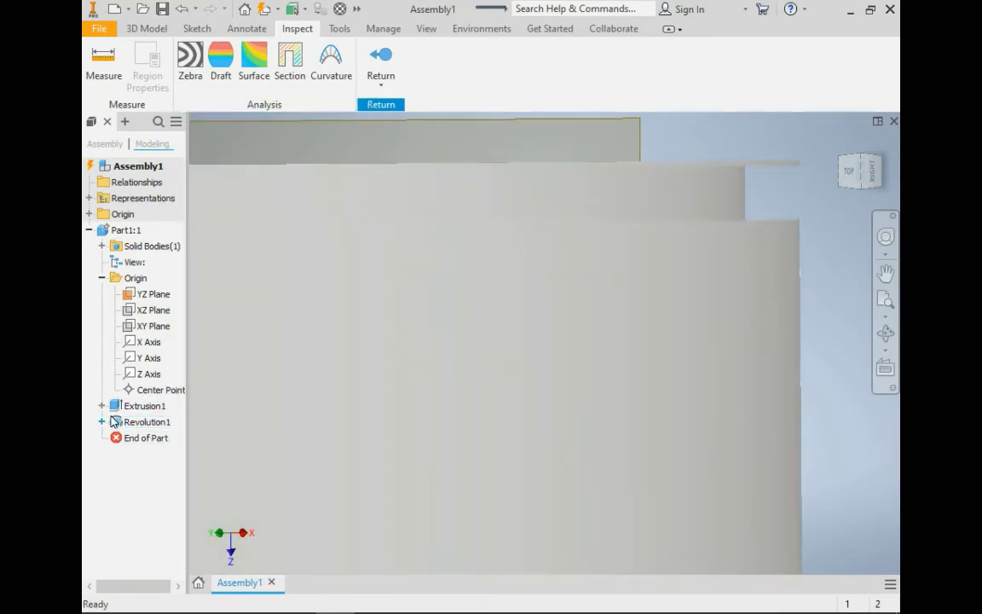
Edit and finish Extrusion1's Sketch1, then bring up Revolution1's Sketch2 context menu.
click(102, 405)
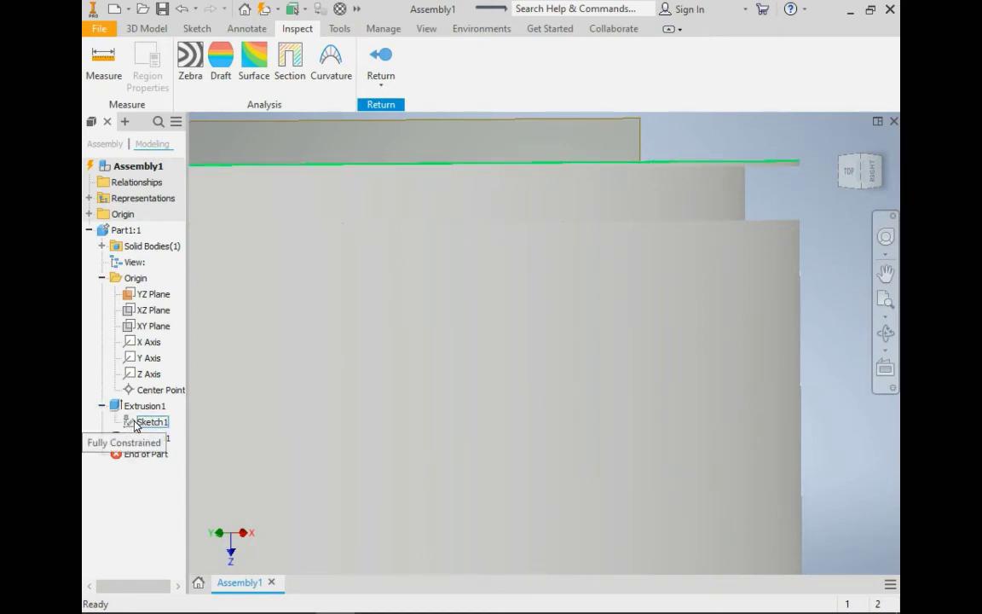
right_click(134, 423)
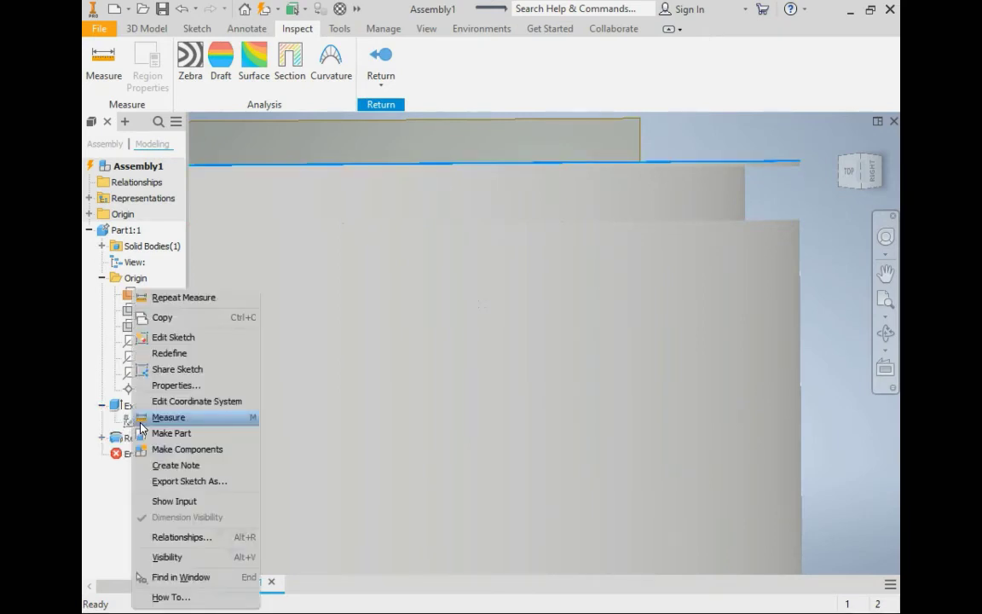
click(173, 337)
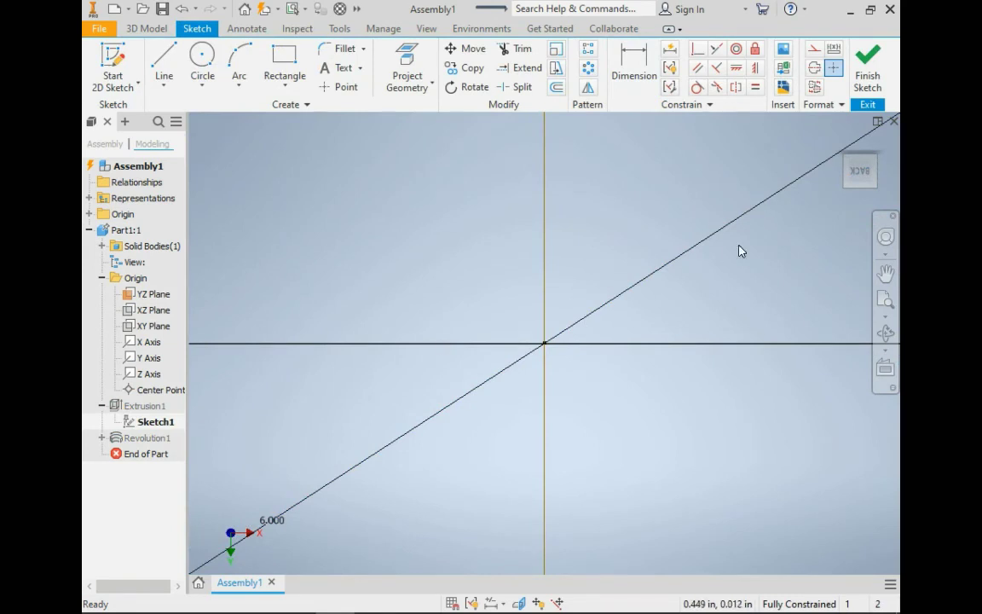
scroll(739, 256, down, 1)
click(866, 69)
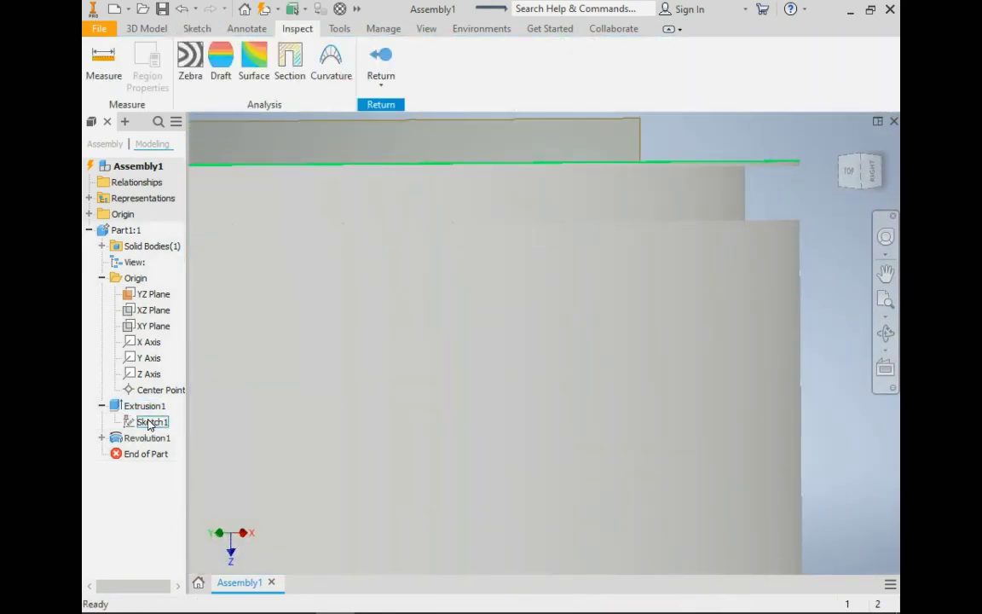
click(101, 437)
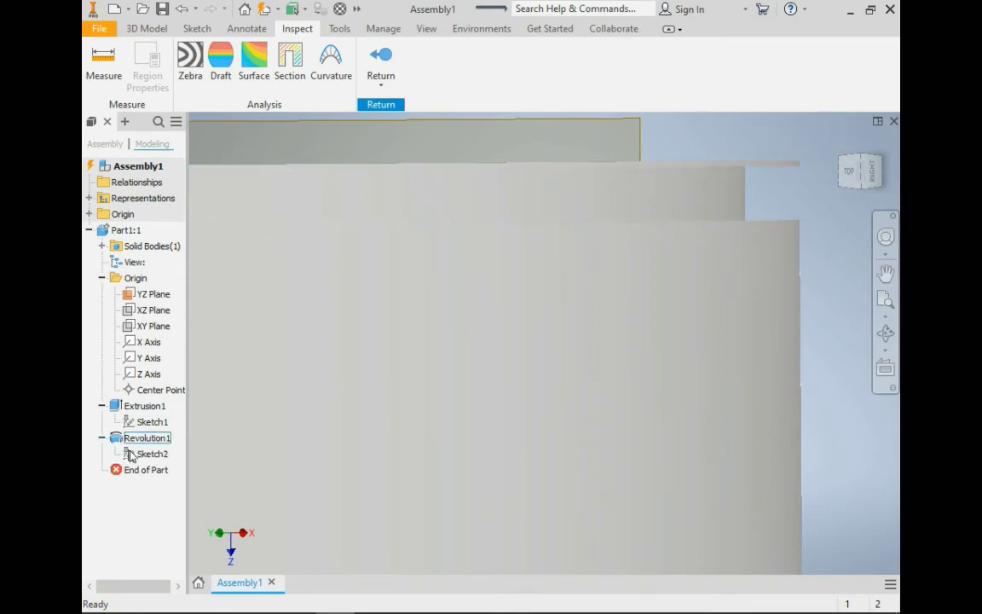
right_click(140, 453)
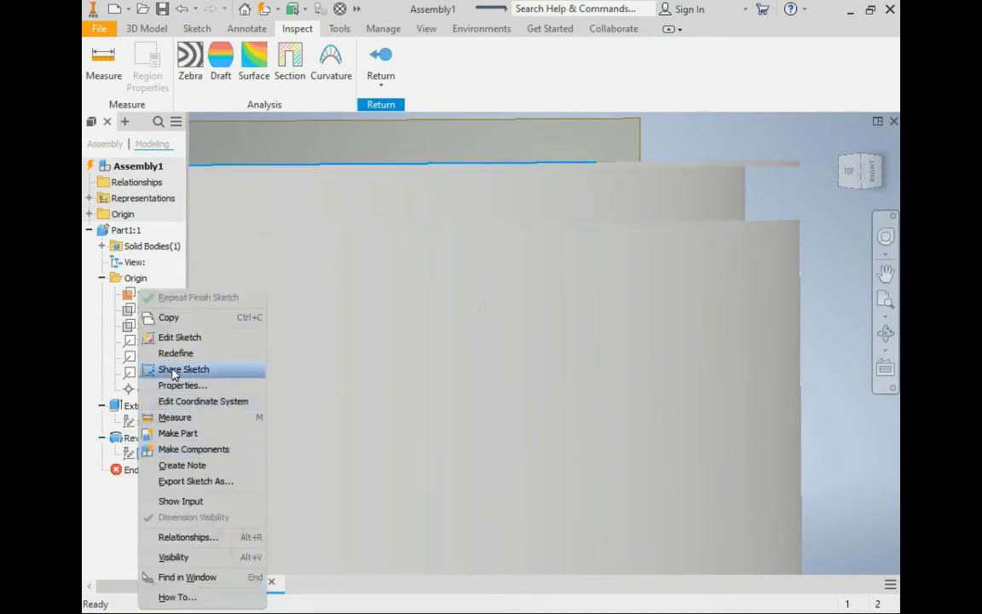
Edit Sketch2, change the groove's .025 offset dimension to .250, and finish the sketch.
click(179, 341)
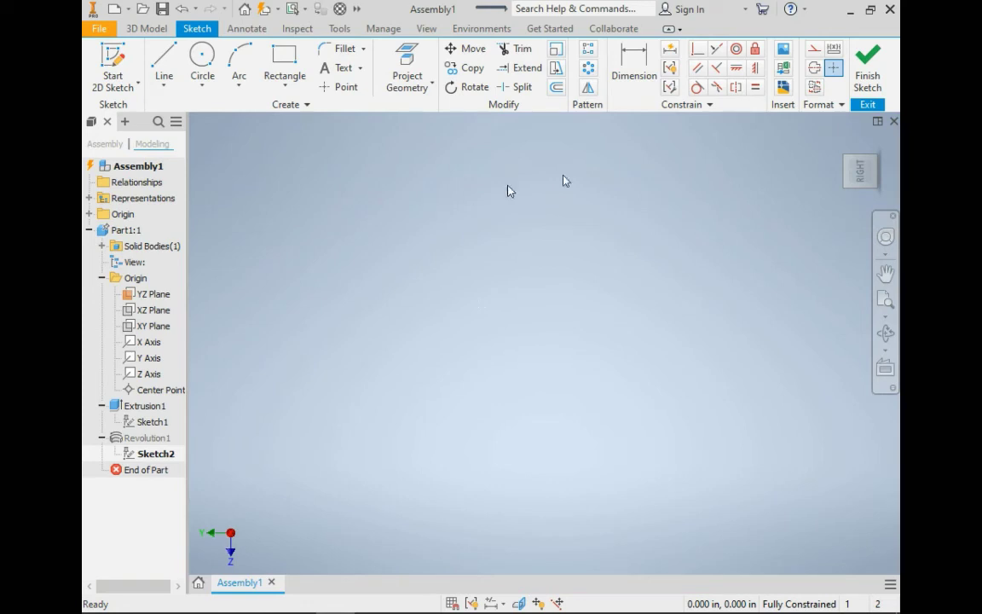
click(856, 170)
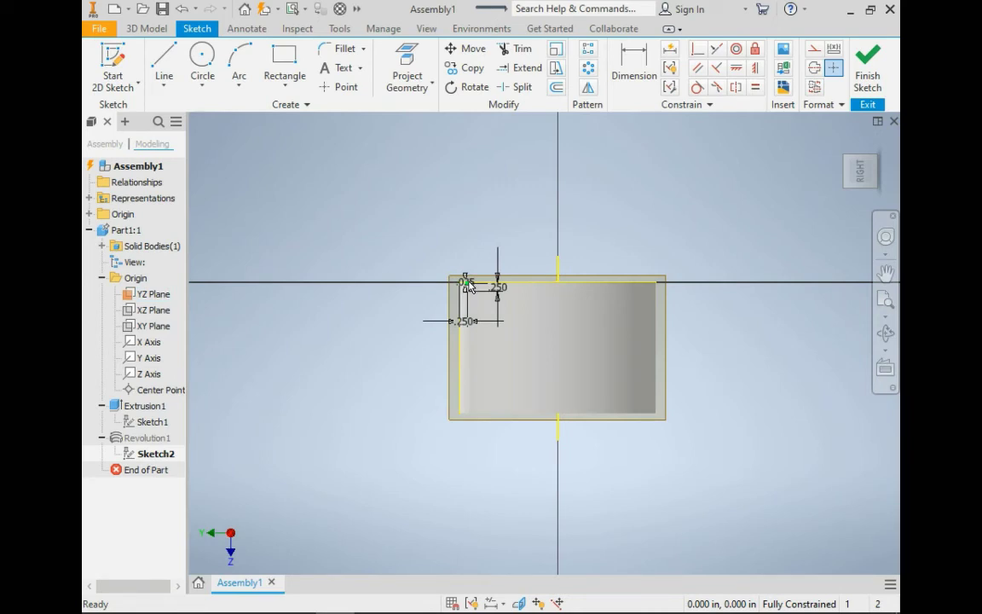
scroll(468, 285, down, 2)
scroll(467, 286, up, 3)
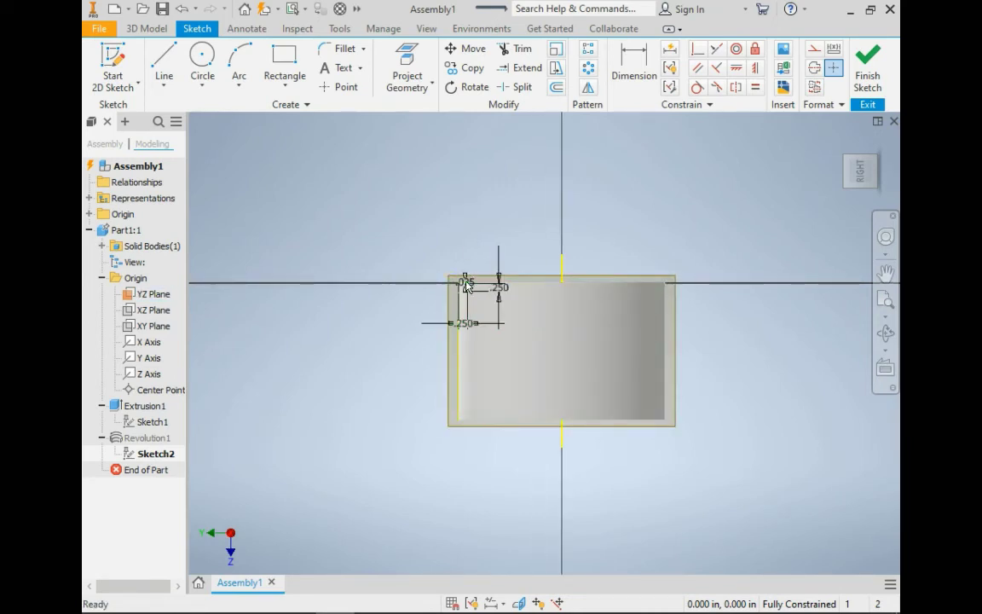
mouse_move(467, 286)
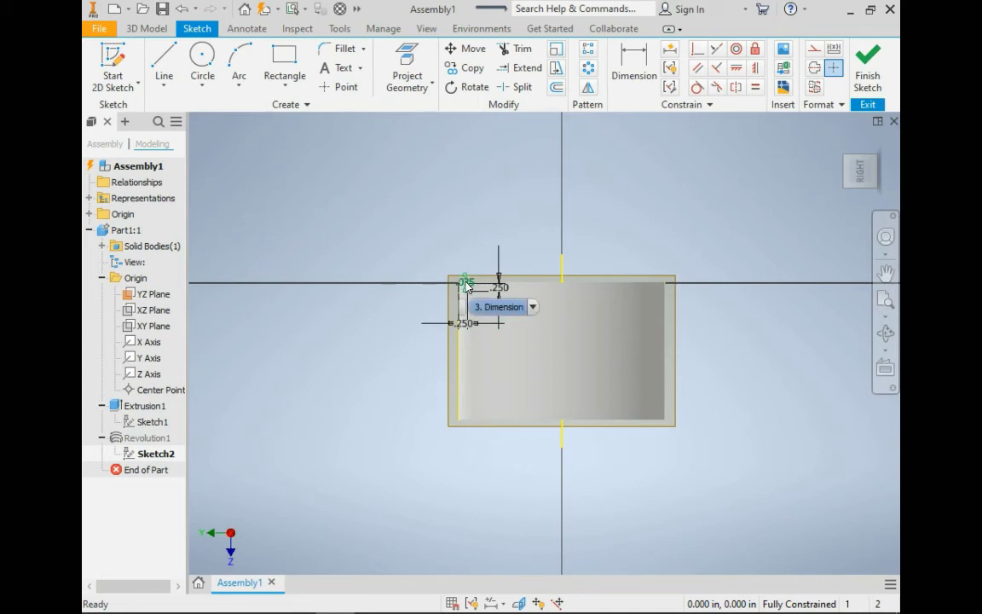
scroll(467, 286, down, 2)
scroll(467, 285, up, 5)
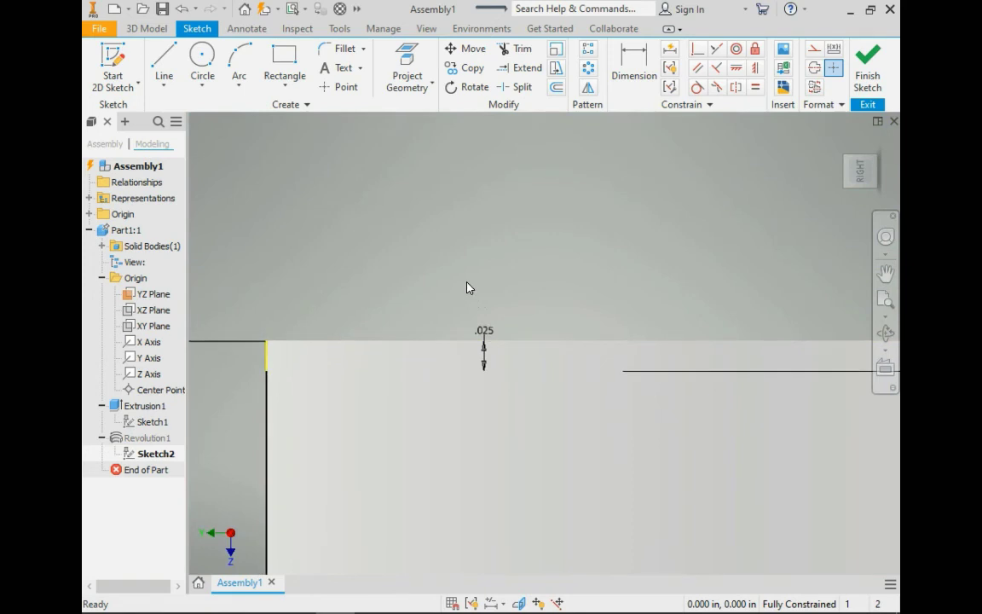
scroll(466, 289, down, 1)
double_click(482, 341)
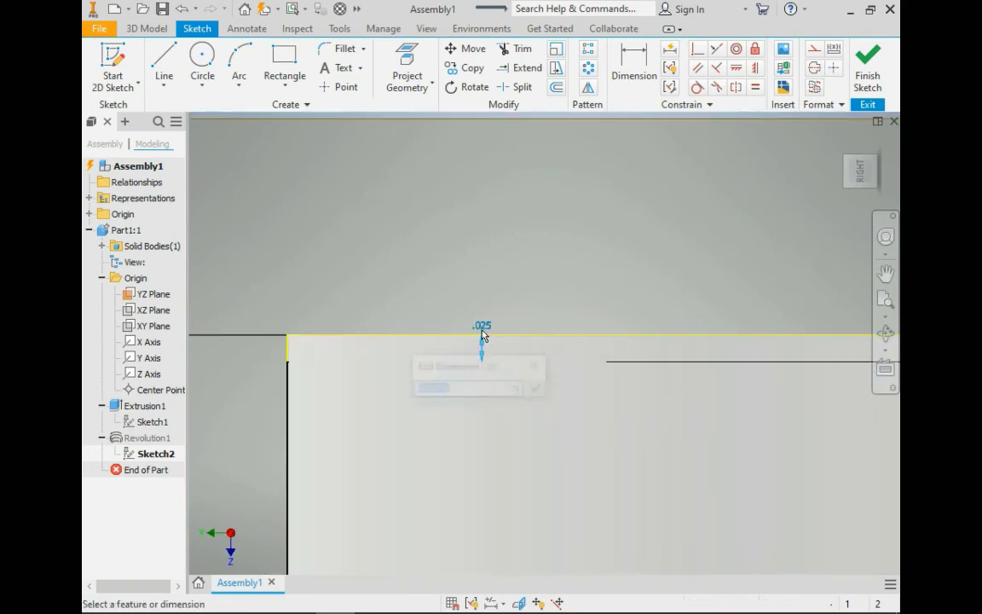
text(.)
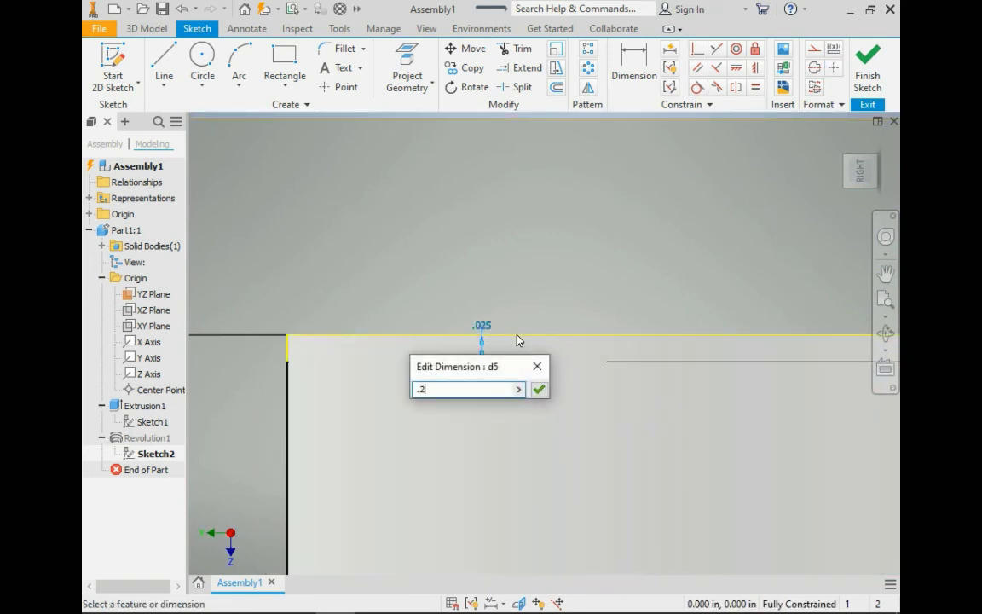
text(25)
key(Return)
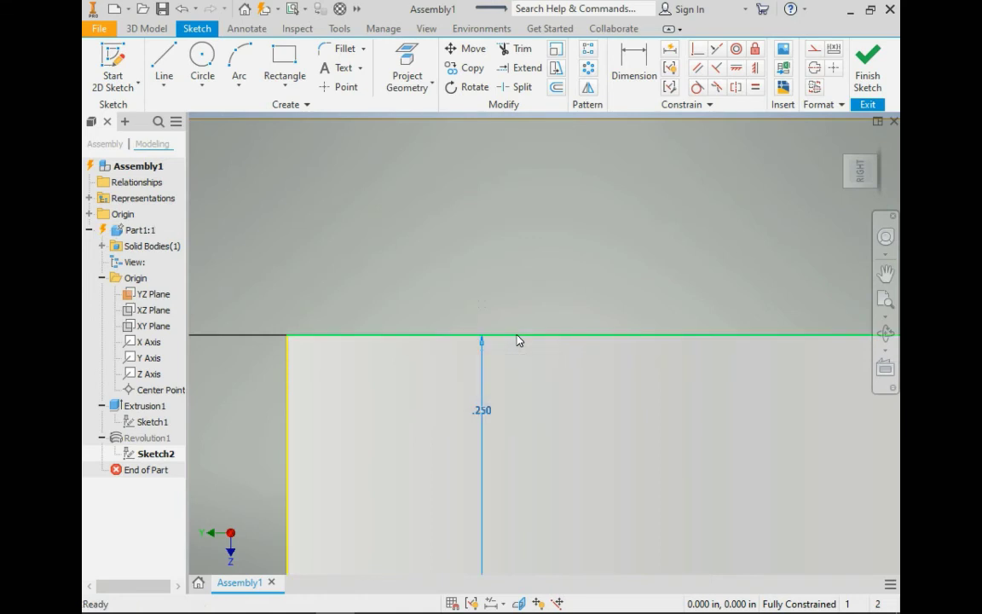
scroll(546, 395, up, 1)
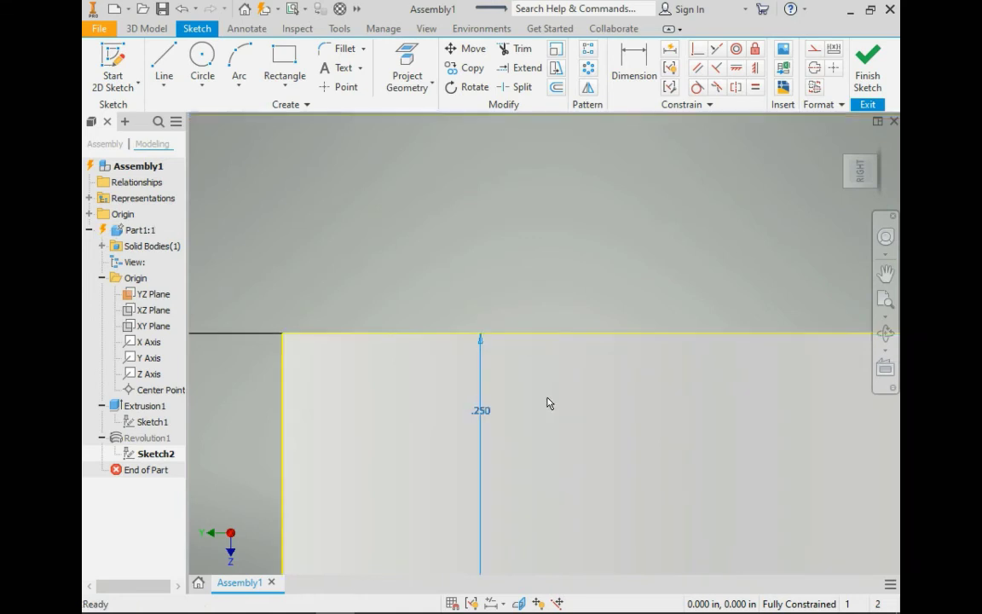
click(878, 69)
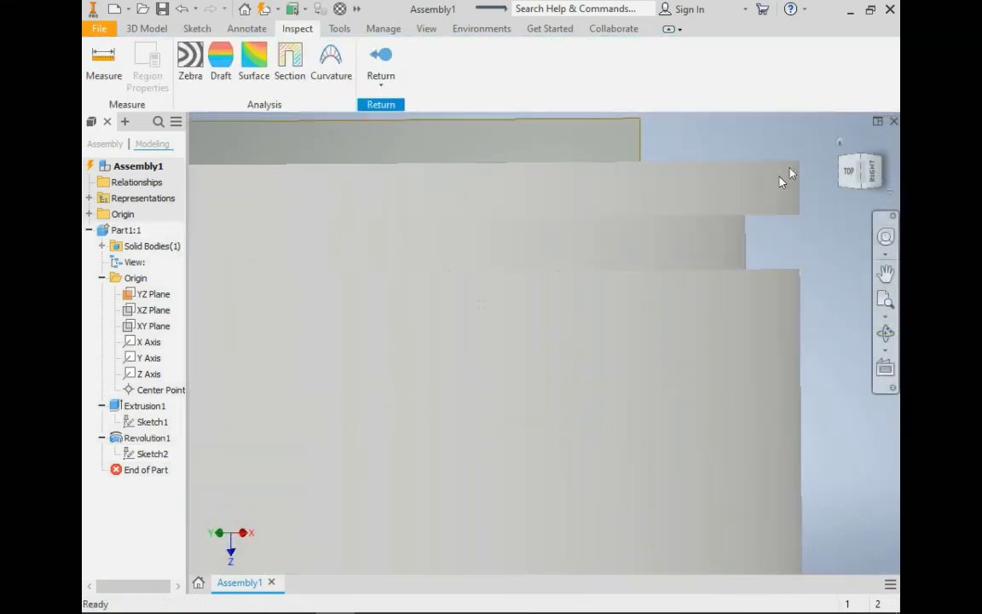
Return to the Home view and orbit the grooved cylinder to inspect it.
click(839, 143)
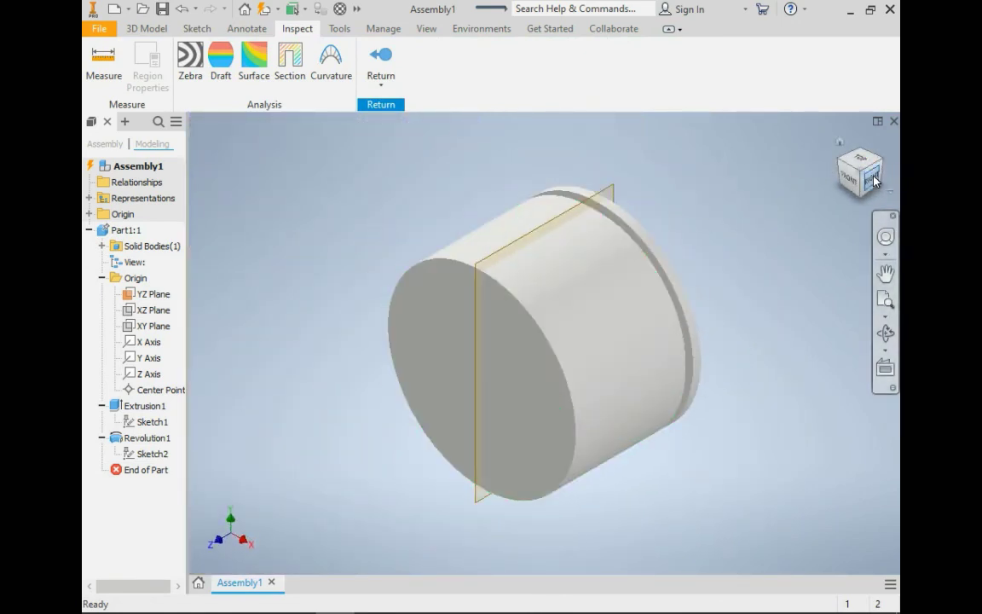
shift+middle_drag(783, 166, 835, 183)
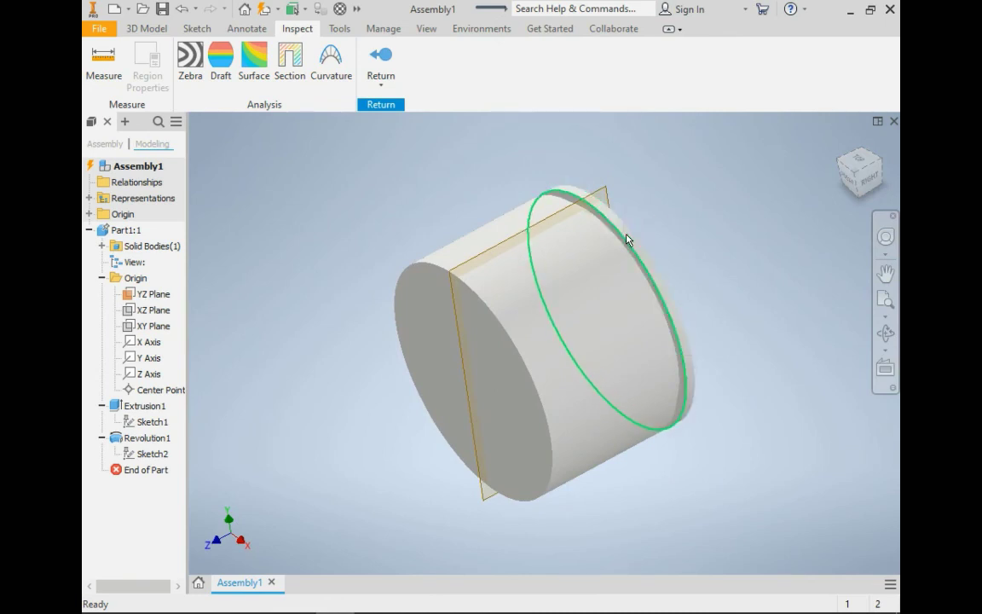
mouse_move(626, 239)
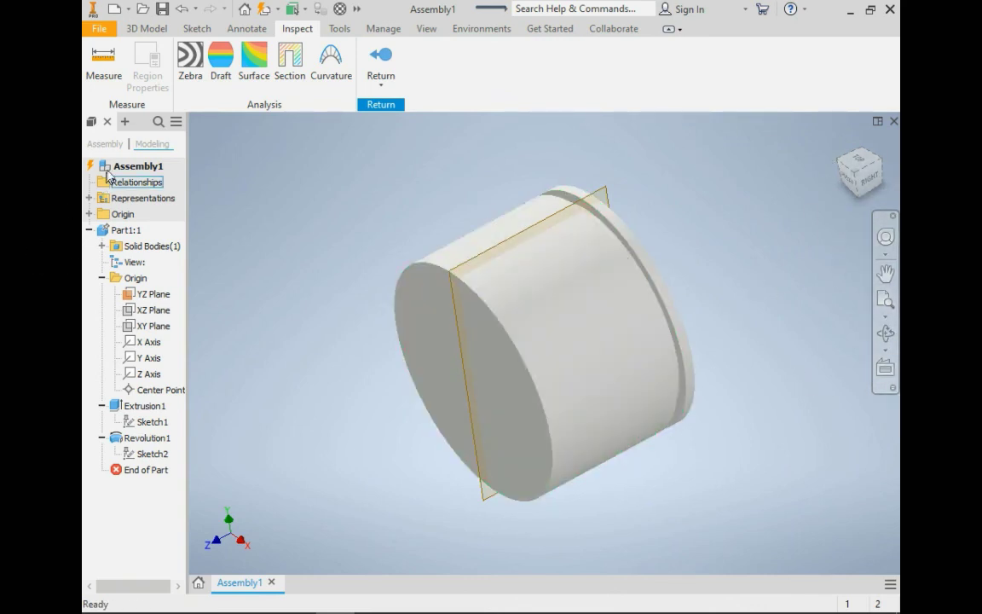
Open Part1:1's iProperties, then switch Spaces over to the Mac desktop.
click(119, 230)
right_click(122, 229)
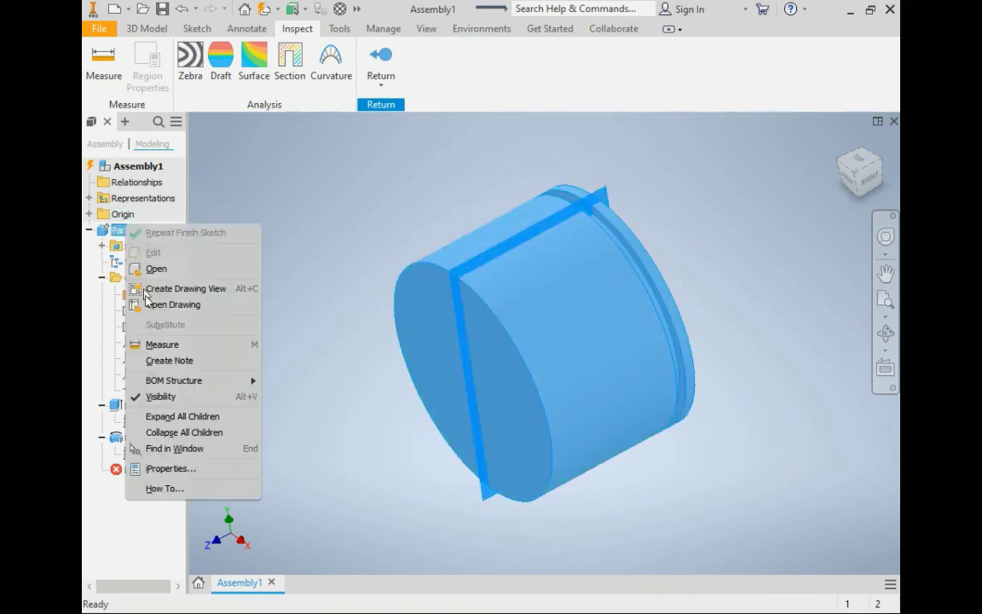
click(166, 468)
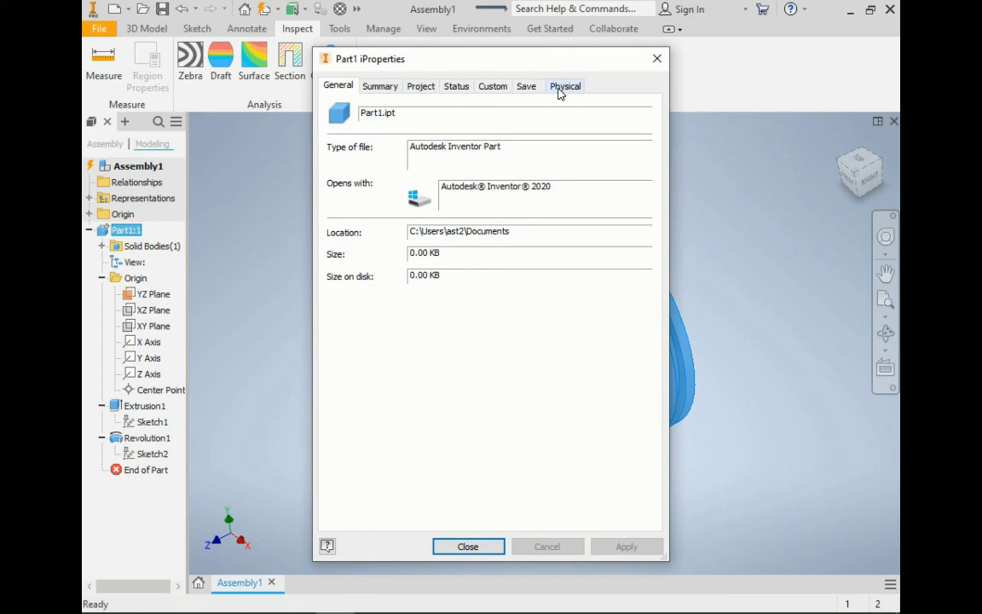
key(ctrl+Left)
key(ctrl+Right)
key(ctrl+Right)
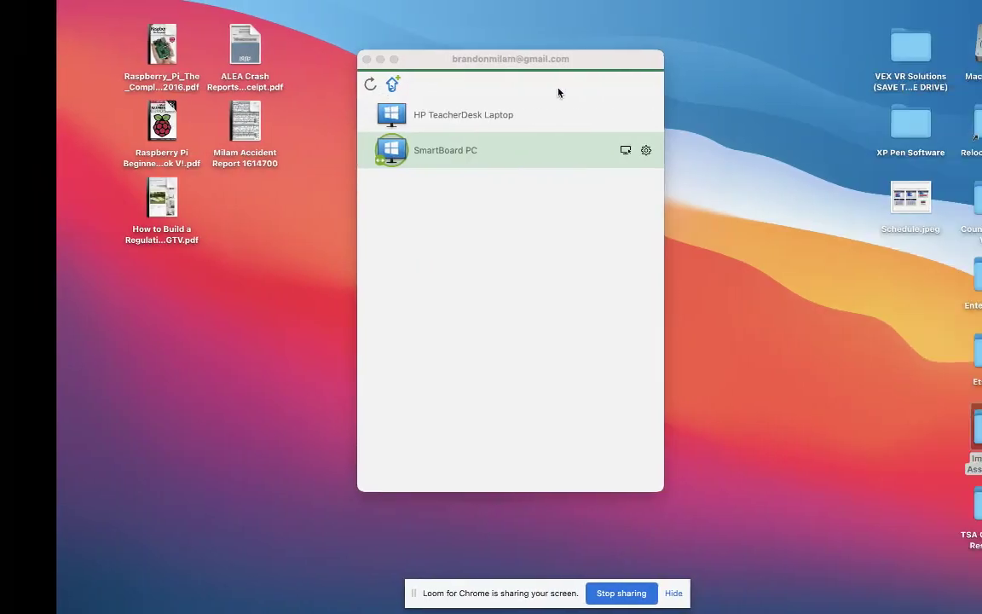